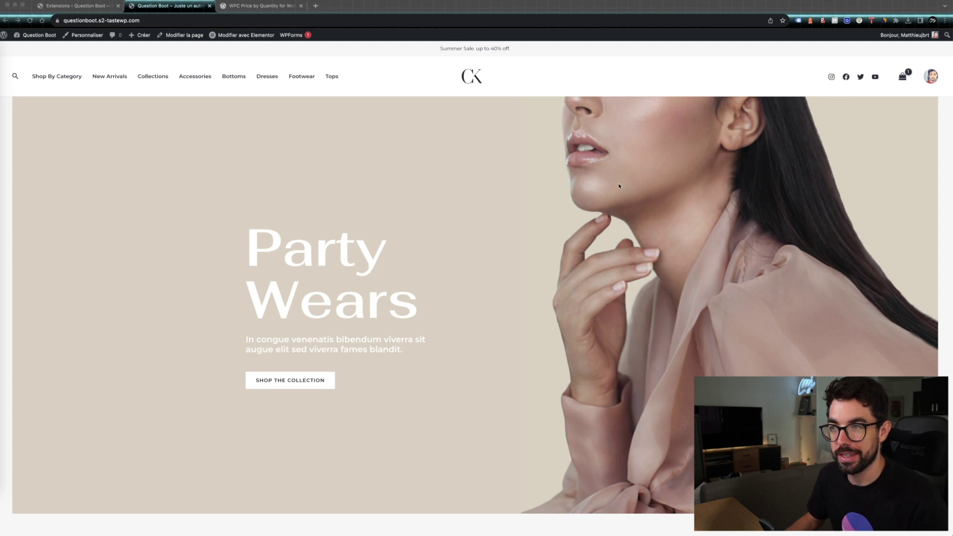
- Review the WPC Price by Quantity for WooCommerce page on WordPress.org, including its description, version details, ratings and pricing examples
click(263, 7)
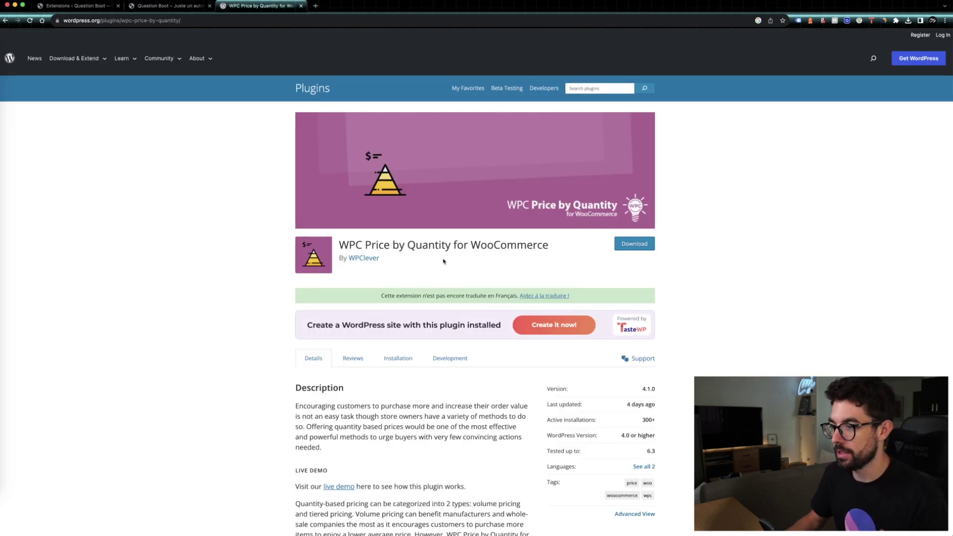
scroll(449, 260, down, 3)
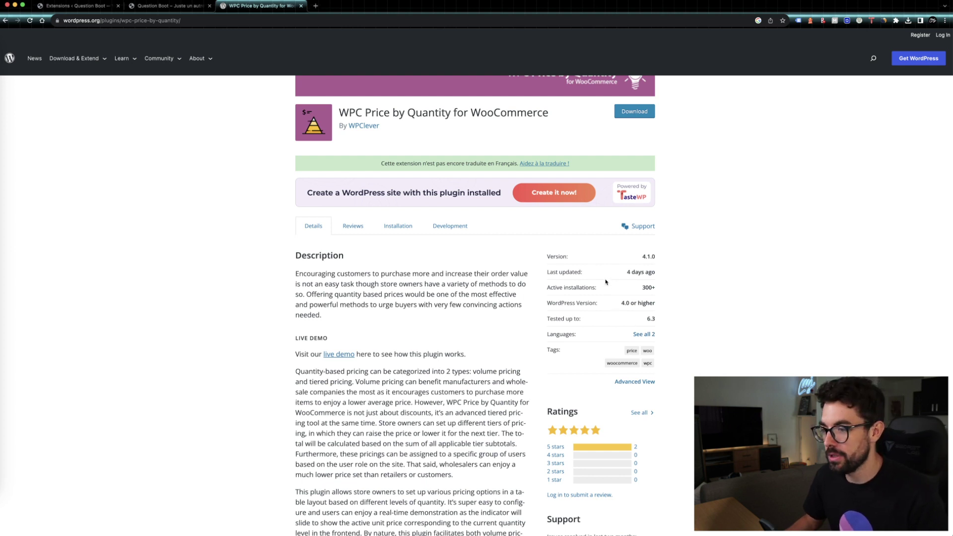
scroll(607, 283, down, 1)
scroll(606, 282, up, 4)
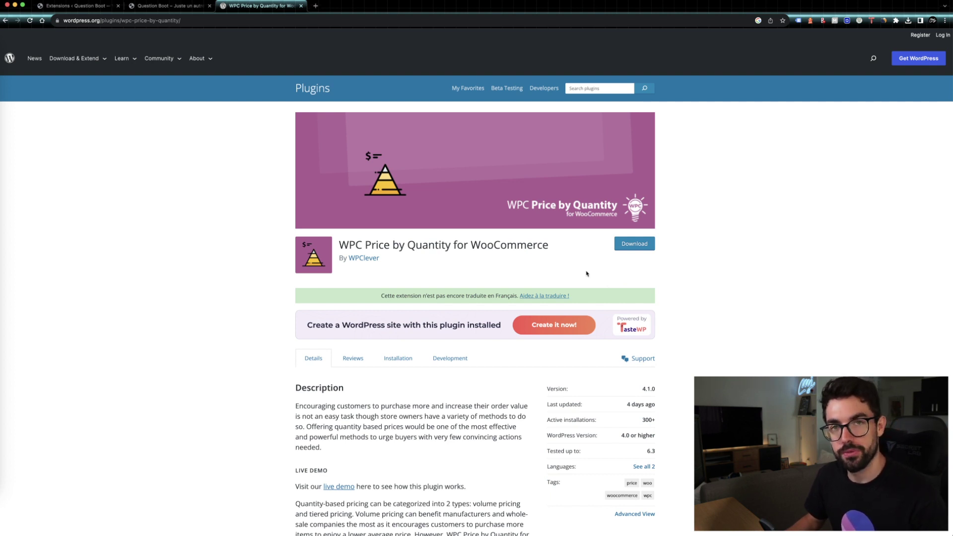
scroll(586, 273, down, 20)
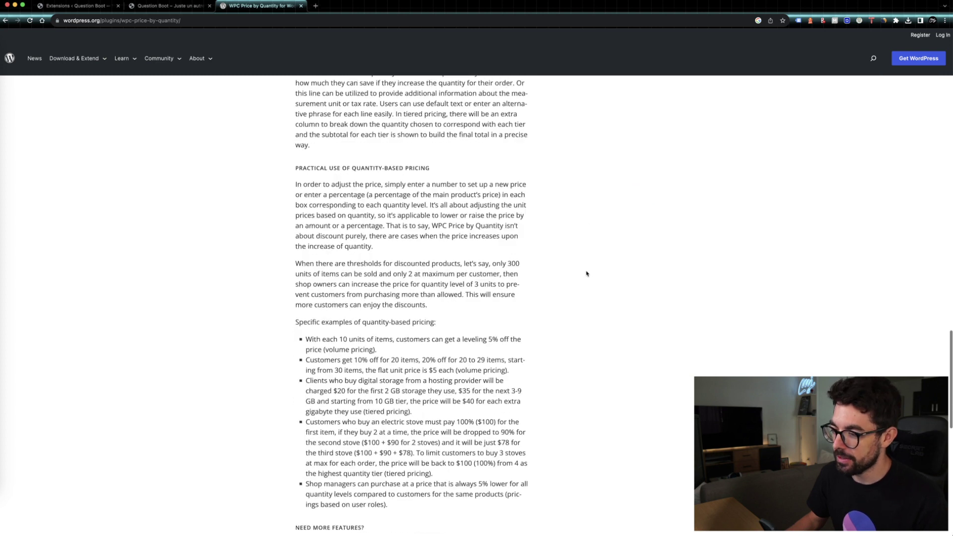
scroll(586, 273, down, 3)
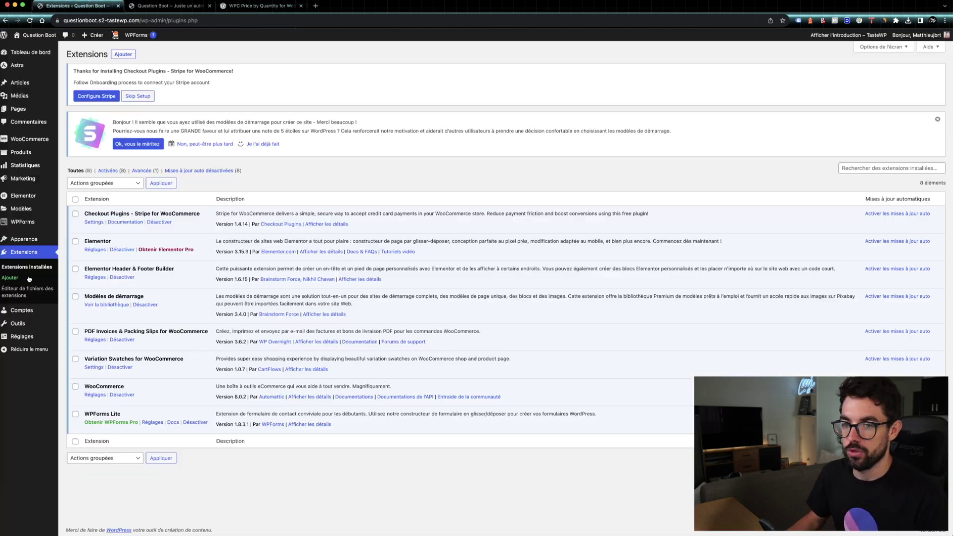
- Search the site's installable extensions for "WPC Price by Quantity for WooCommerce" and locate it among the results
click(29, 279)
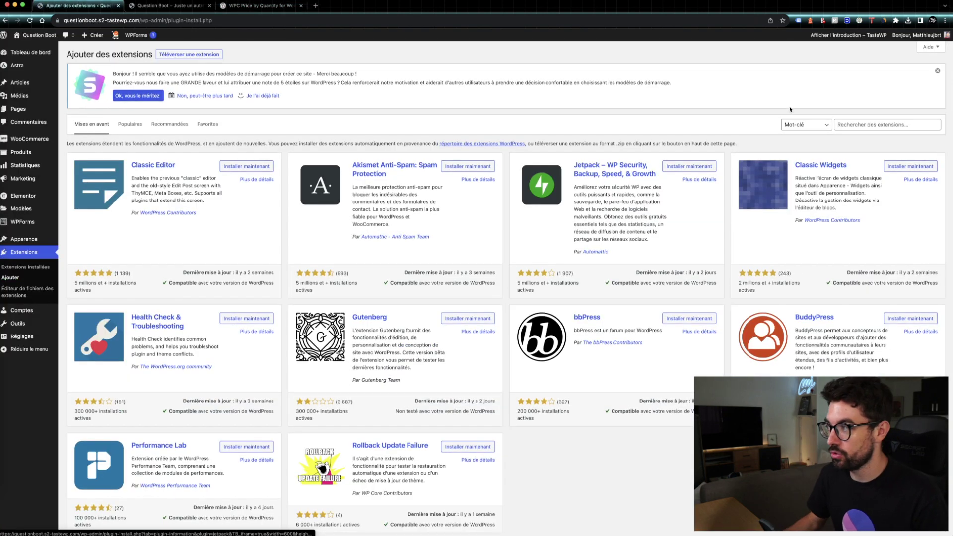
click(883, 129)
text(WPC Price by Quantity for WooCommerce)
key(super+f)
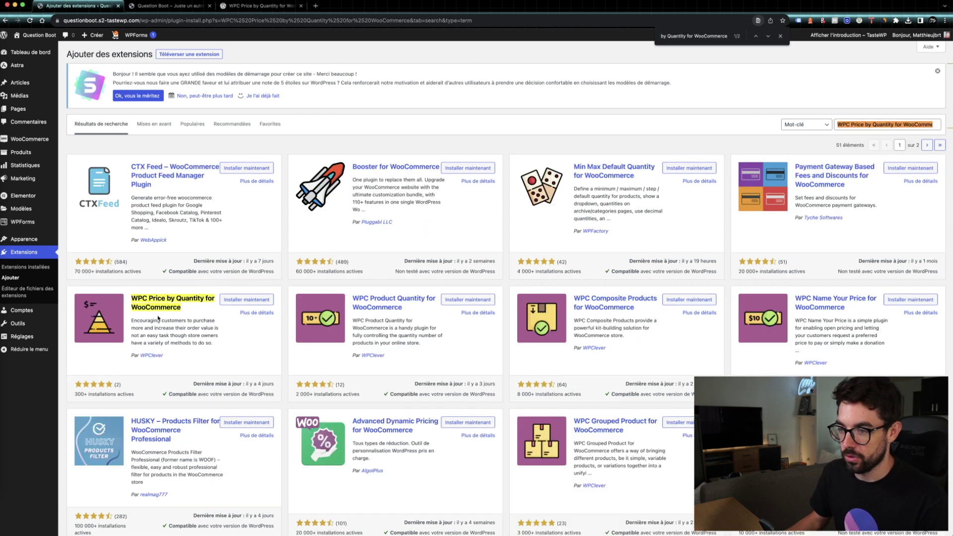
- Install and activate WPC Price by Quantity for WooCommerce, and open its settings
click(233, 301)
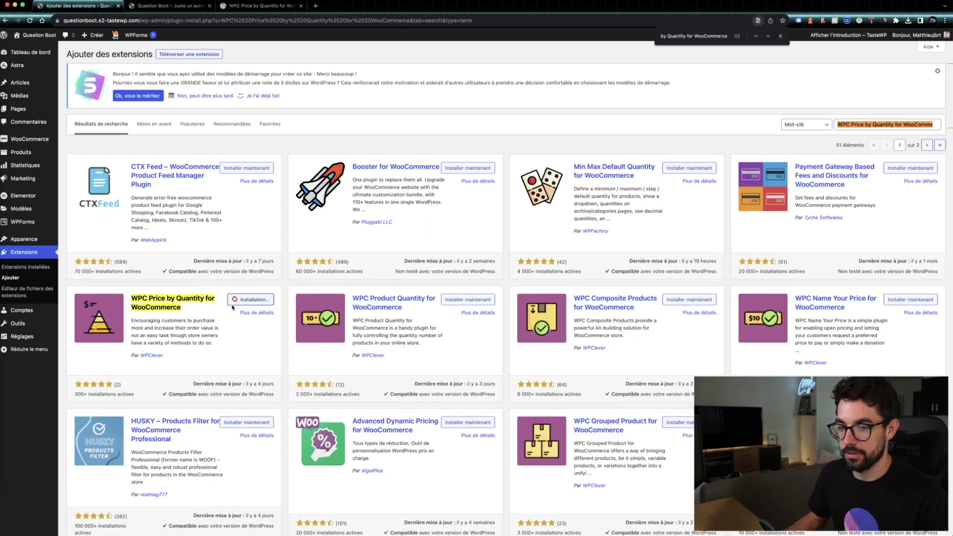
click(261, 300)
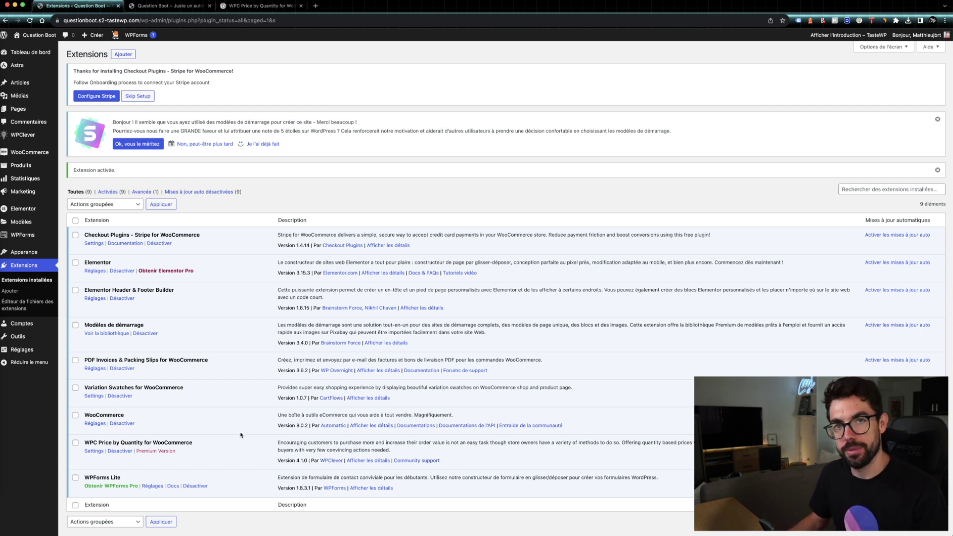
click(93, 450)
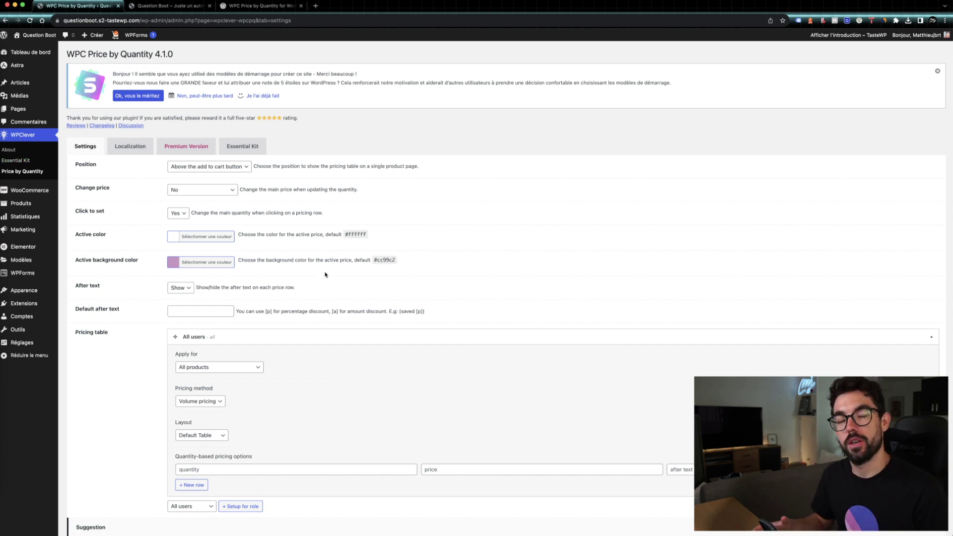
- Go to the storefront's shop and open the Album product page to view its layout before quantity pricing
click(170, 6)
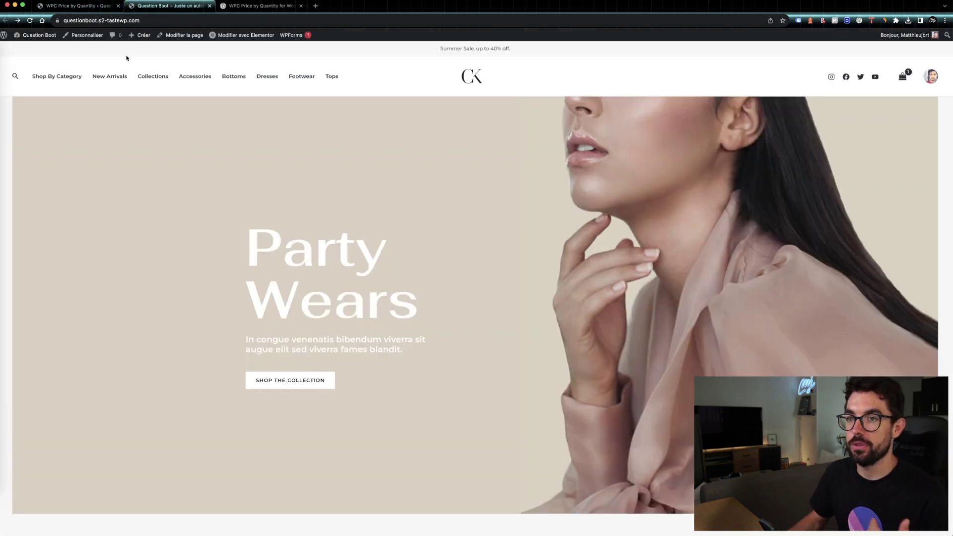
click(70, 77)
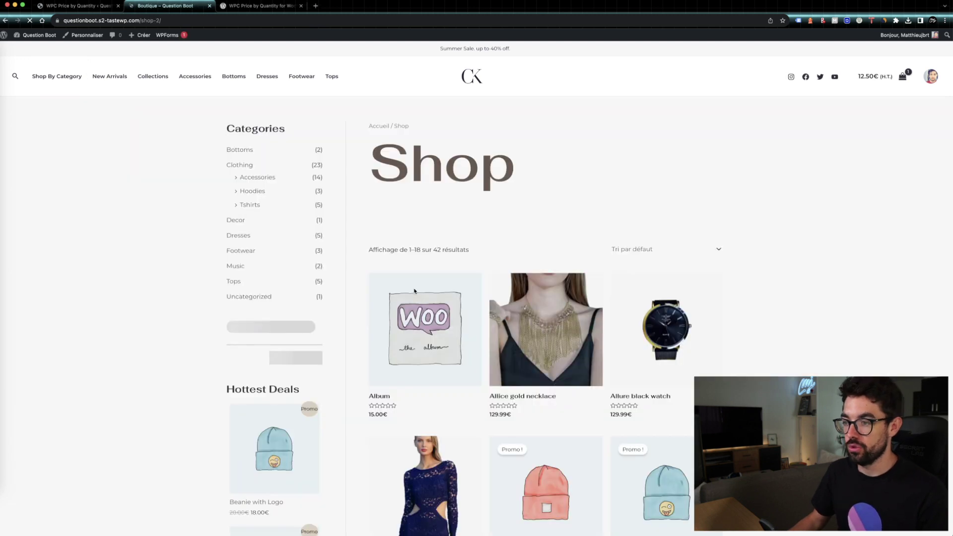
scroll(422, 298, down, 2)
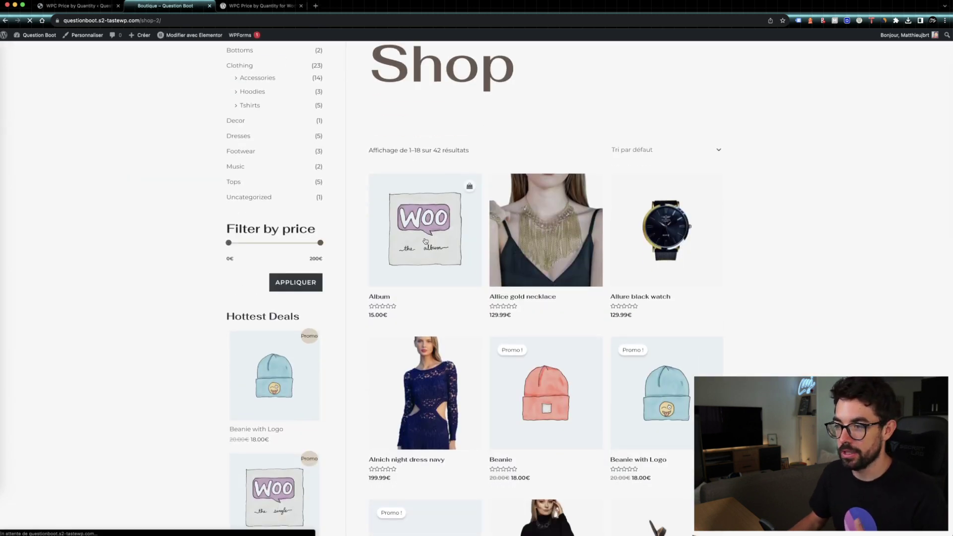
click(426, 241)
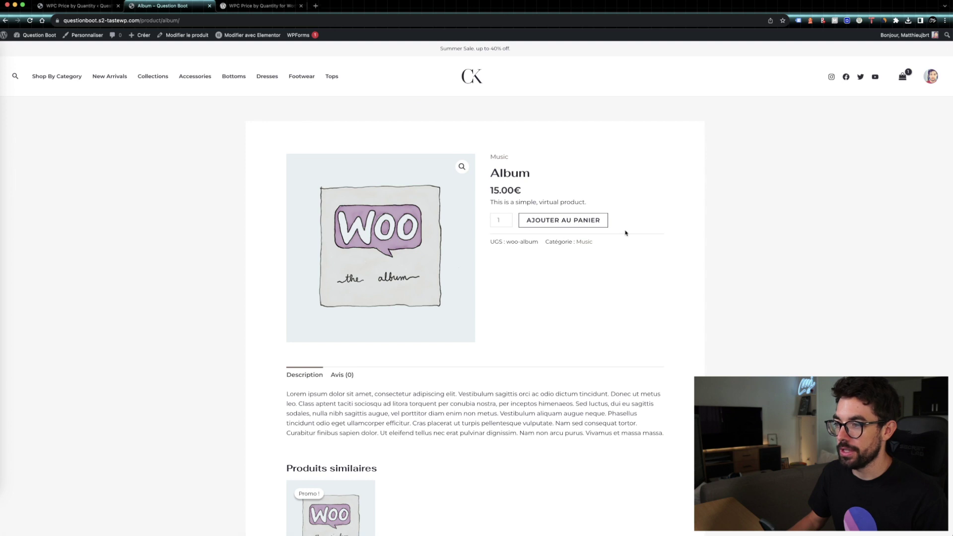
- Return to the WPC Price by Quantity settings and examine the Position and Change price options and the pricing table section
click(95, 6)
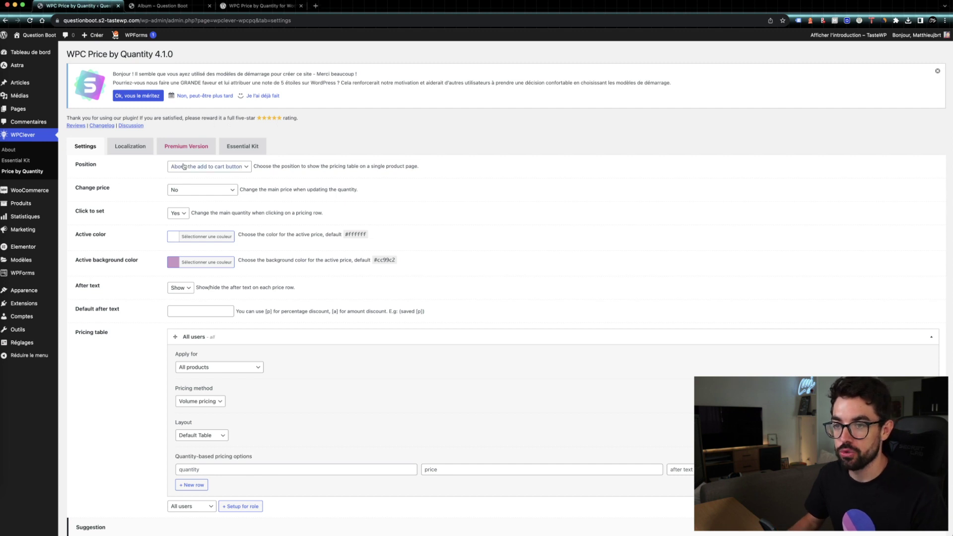
click(208, 174)
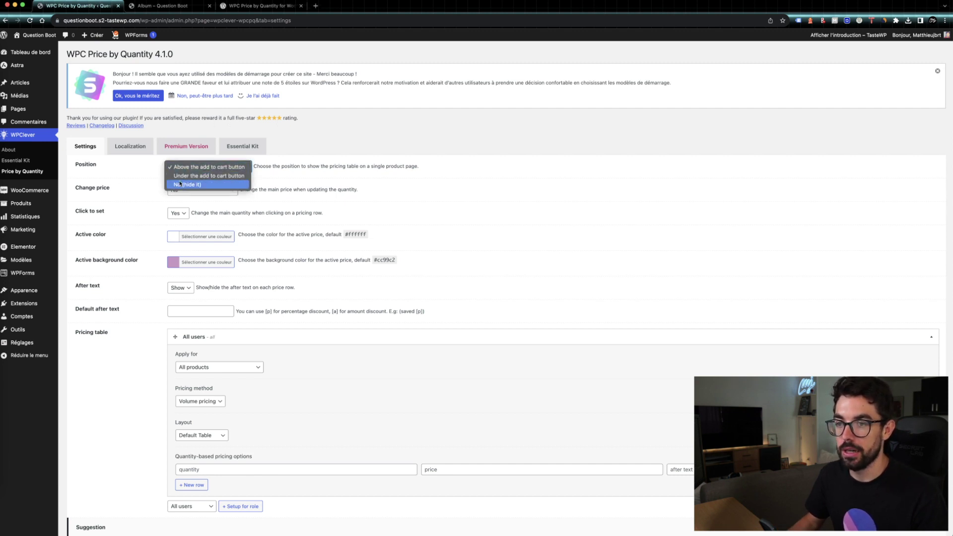
click(430, 195)
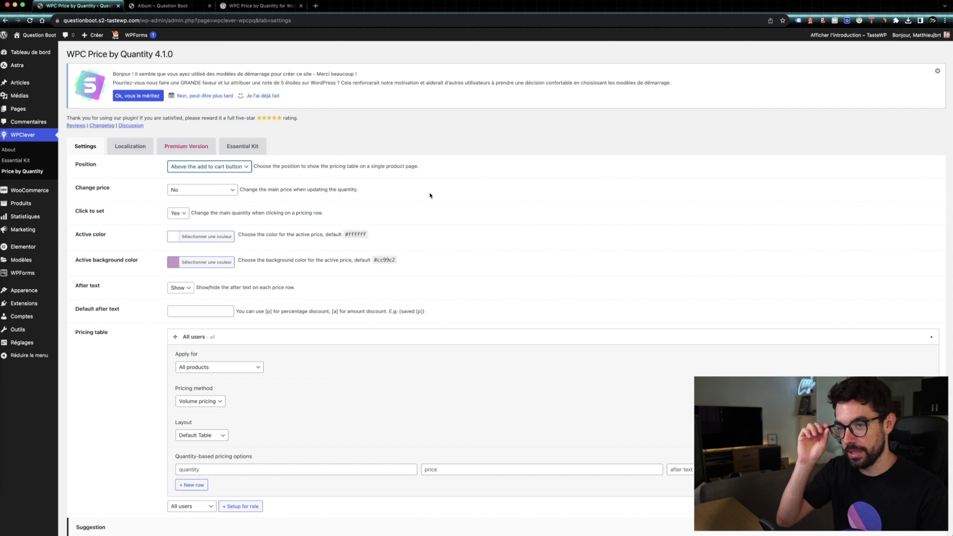
click(210, 191)
click(315, 203)
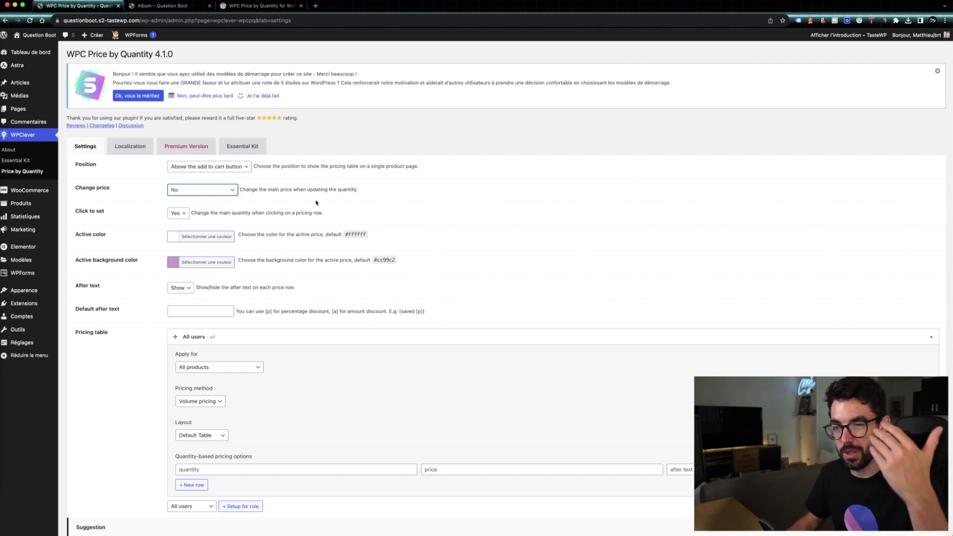
scroll(144, 242, down, 2)
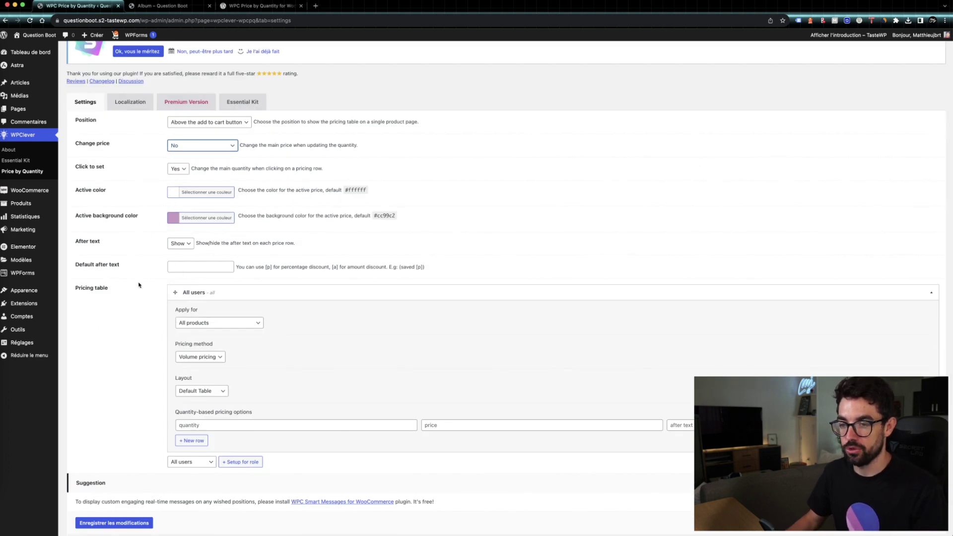
click(168, 293)
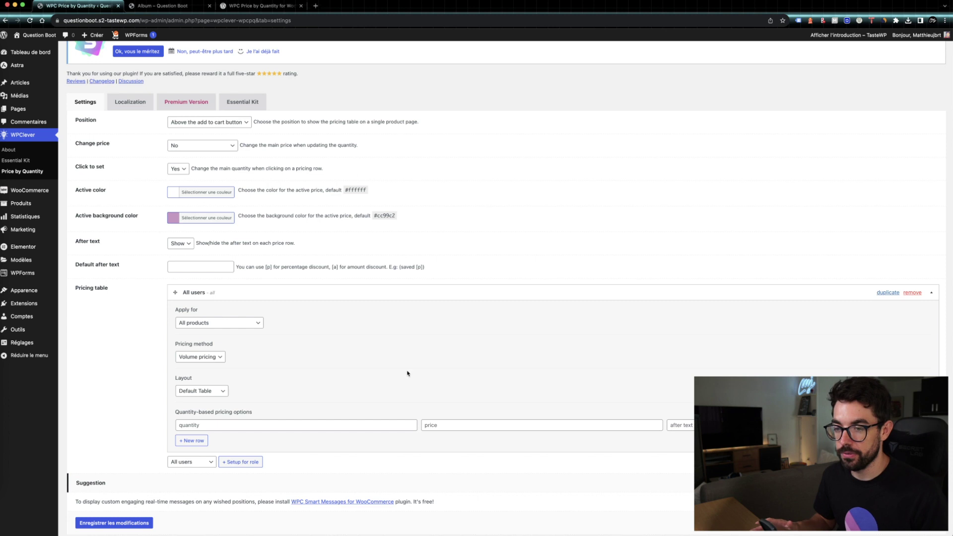
scroll(364, 363, down, 1)
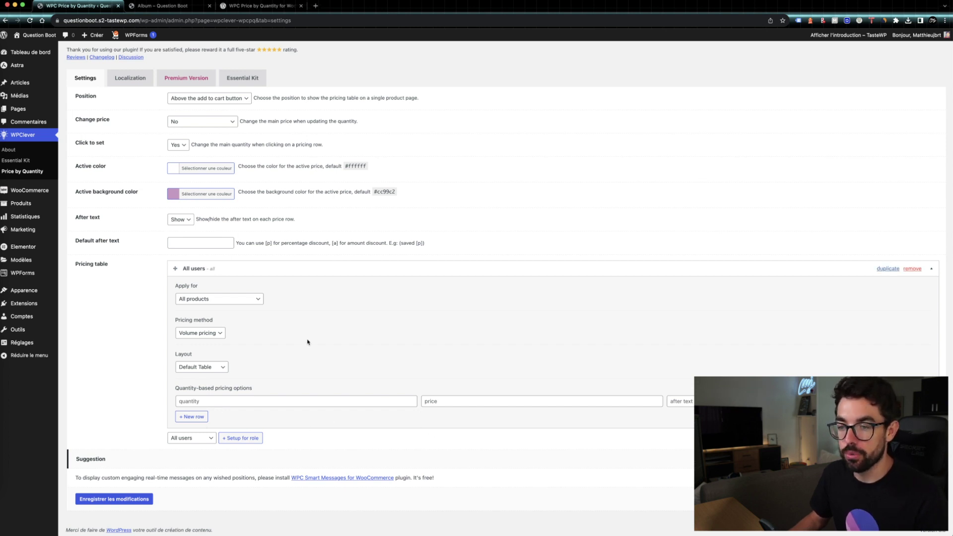
- Examine the choices for Apply for, Pricing method and Layout in the All users pricing table, leaving them at their defaults
click(235, 303)
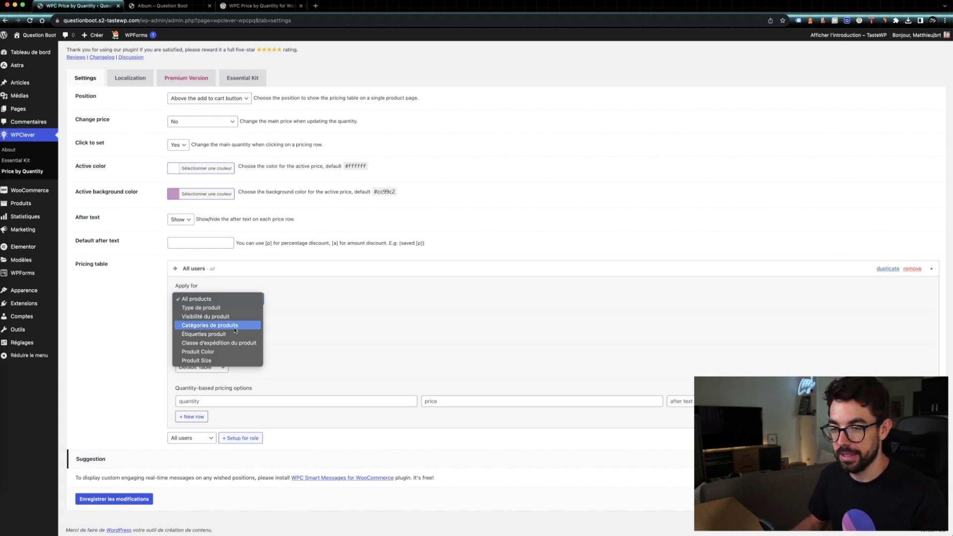
click(236, 308)
click(243, 298)
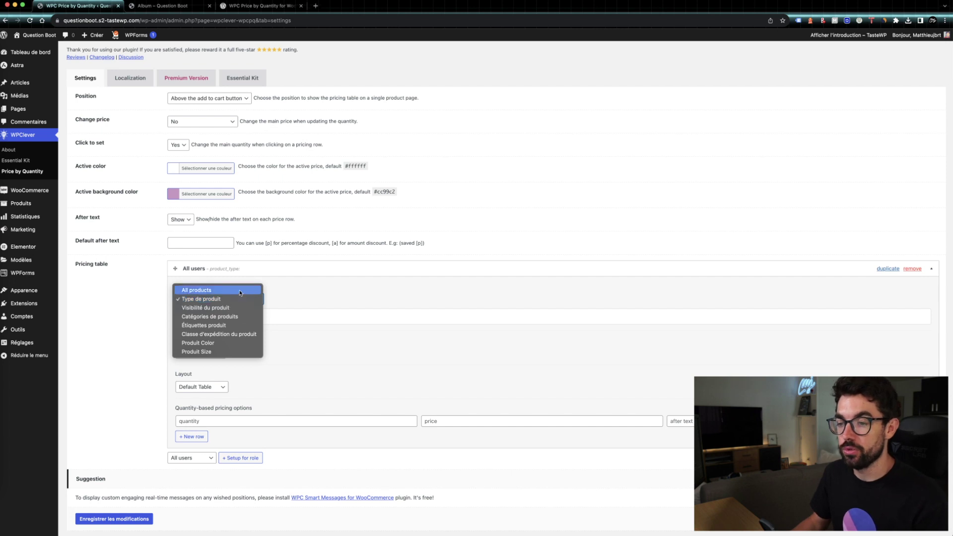
click(240, 290)
click(232, 300)
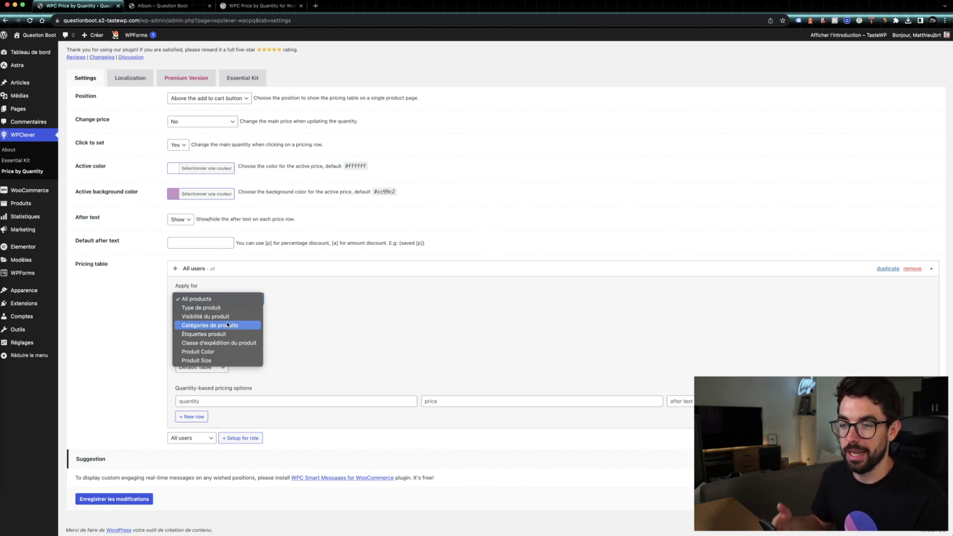
click(320, 358)
click(218, 334)
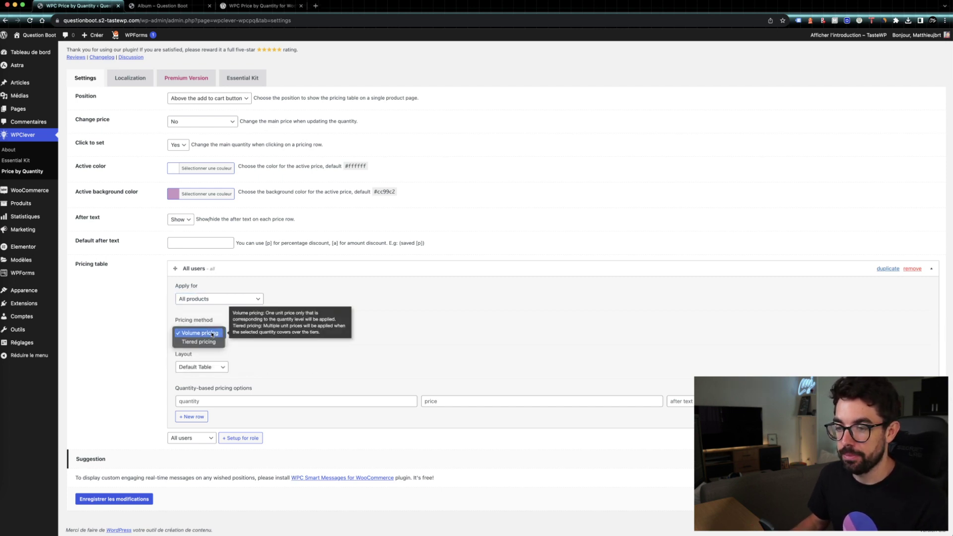
click(229, 336)
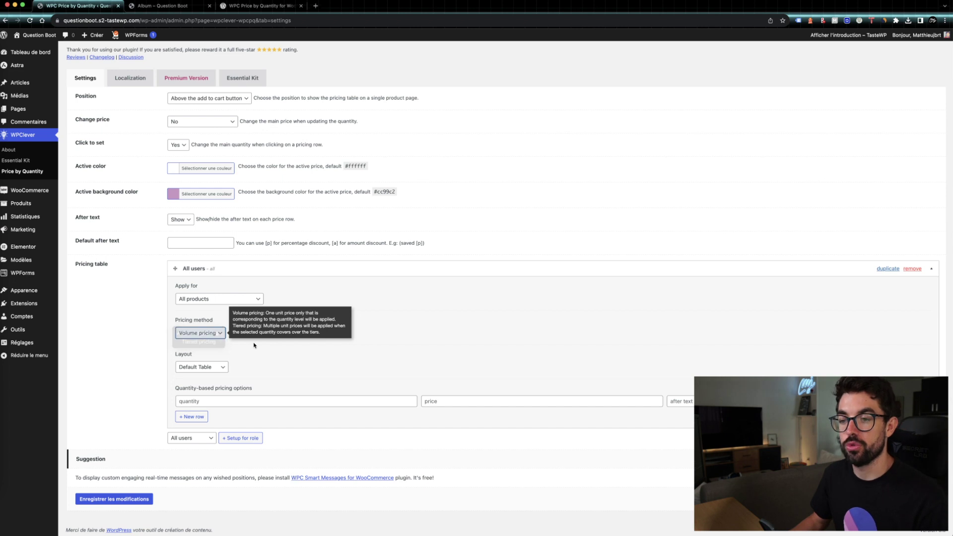
click(219, 367)
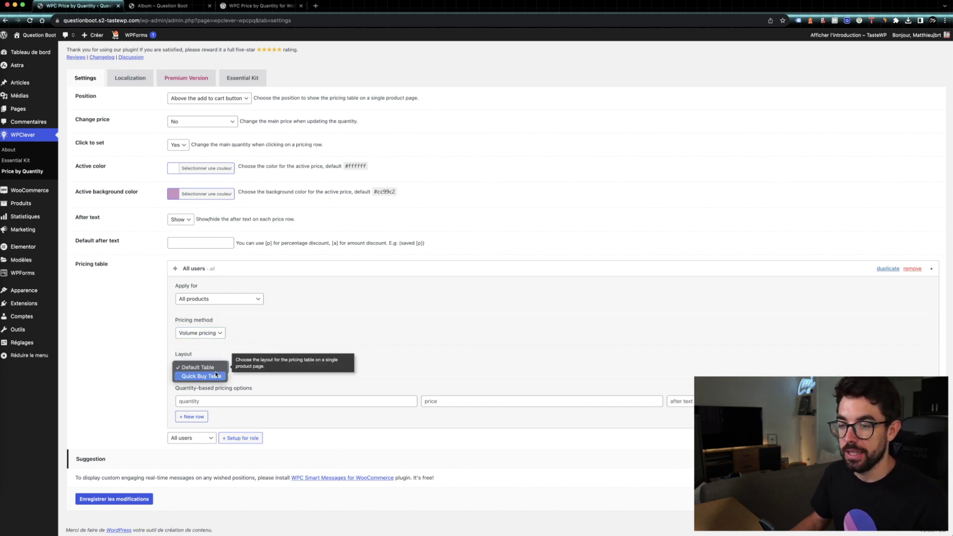
click(222, 351)
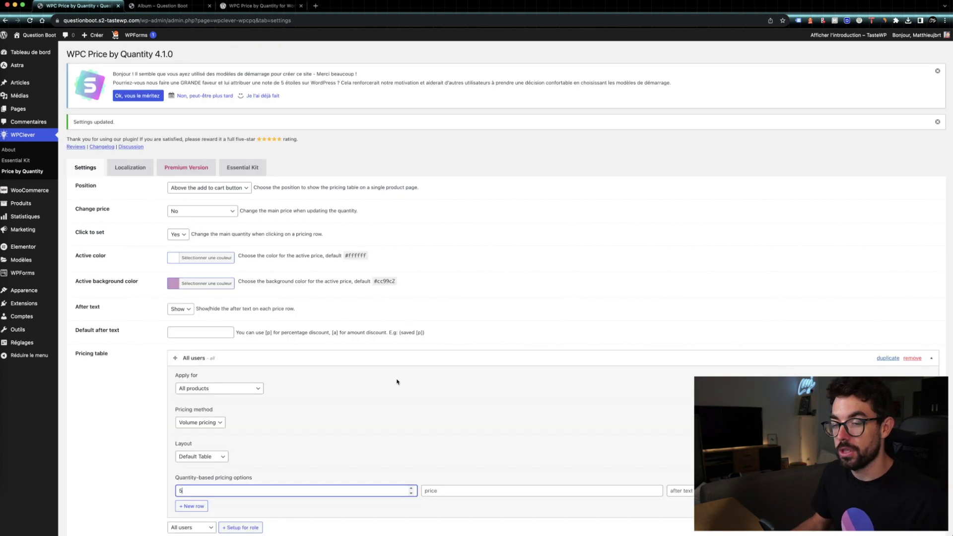
- Set the price to 12.5 in the All users pricing row for quantity 5, and save the settings
scroll(398, 381, down, 2)
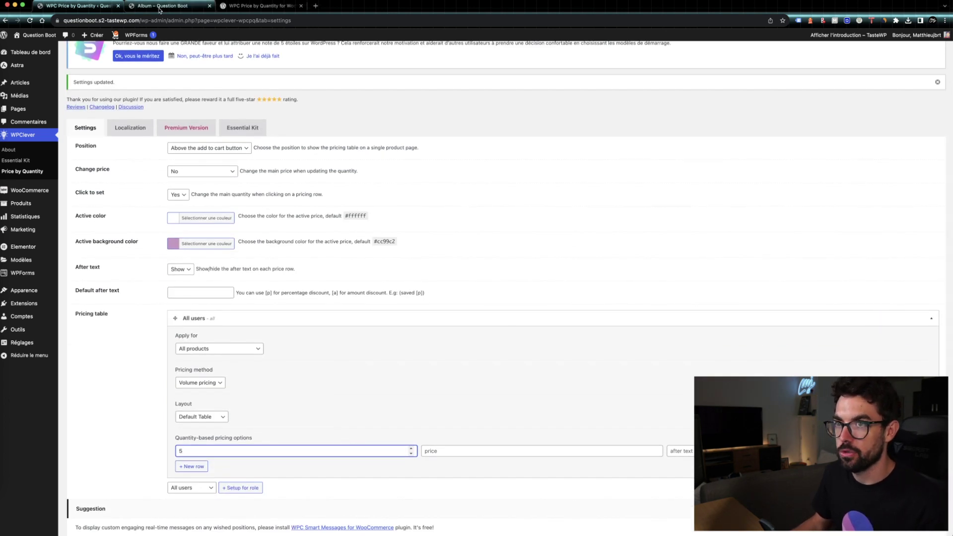
key(ctrl+Tab)
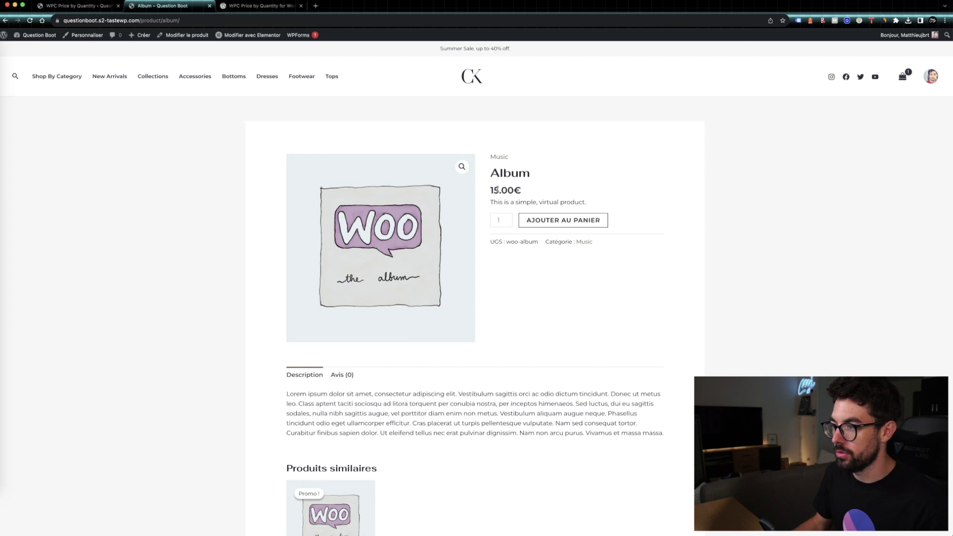
click(77, 5)
click(454, 447)
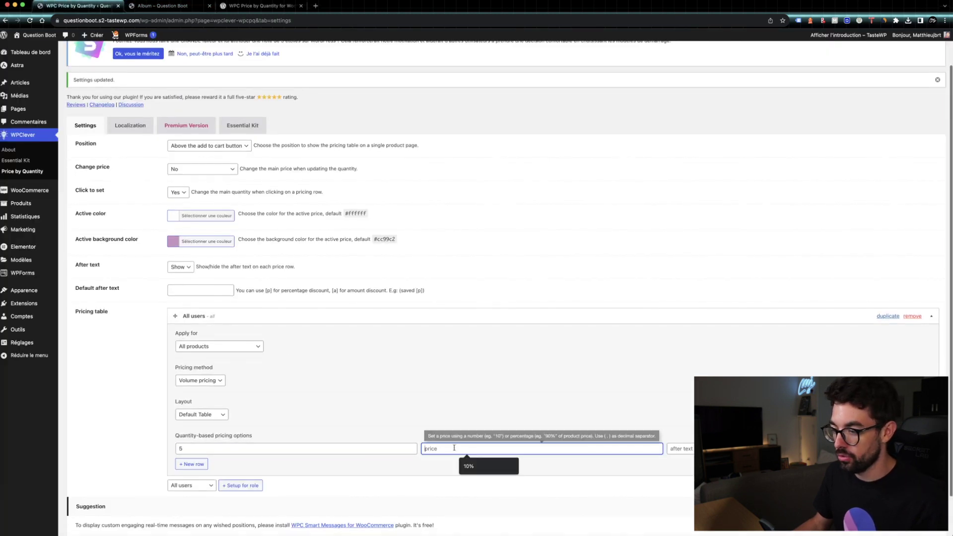
text(125)
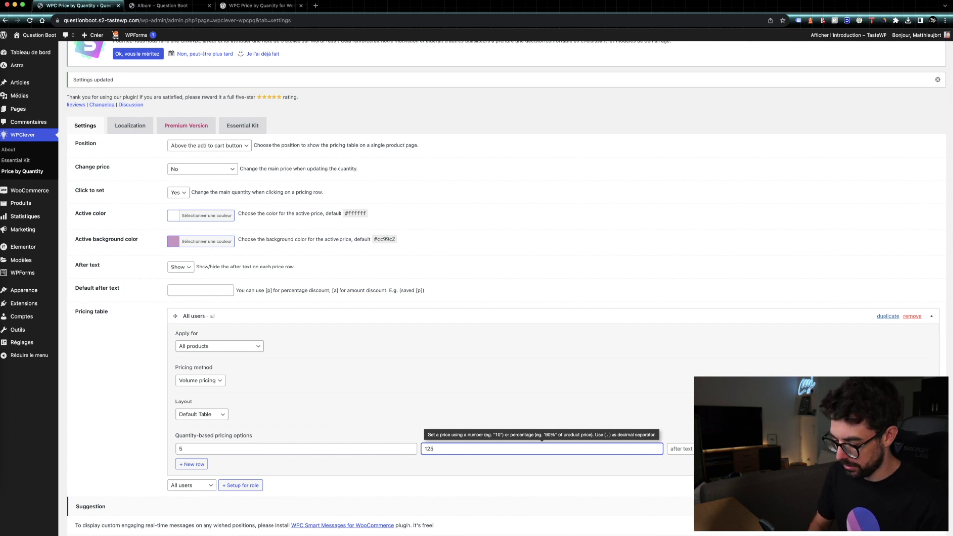
scroll(305, 435, down, 2)
click(123, 500)
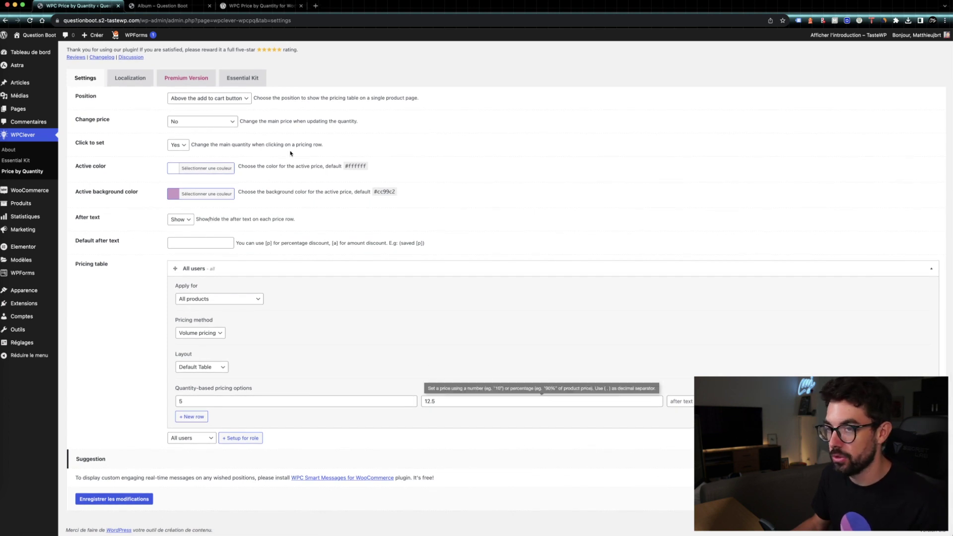
- Reload the Album product page and select the 5+ quantity tier to check the volume price
click(162, 6)
key(super+r)
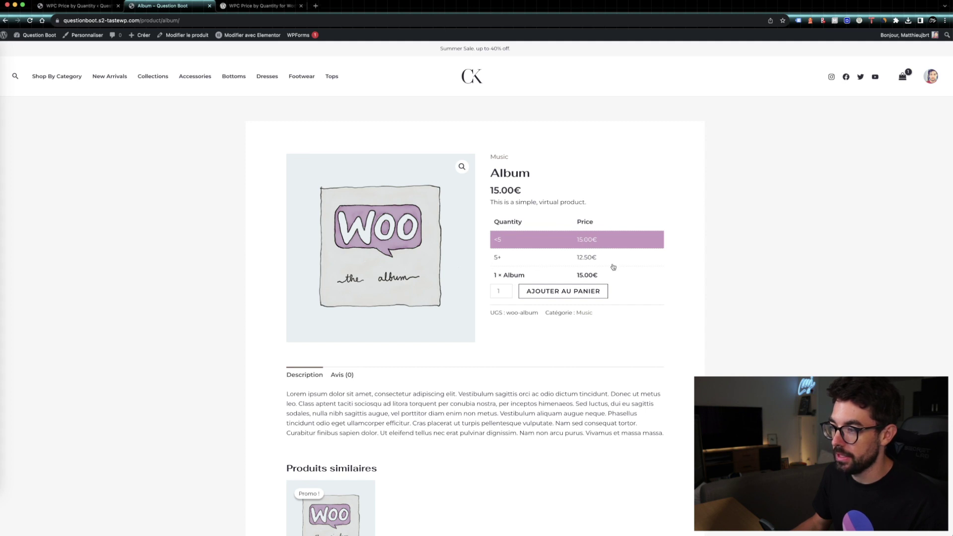
click(553, 257)
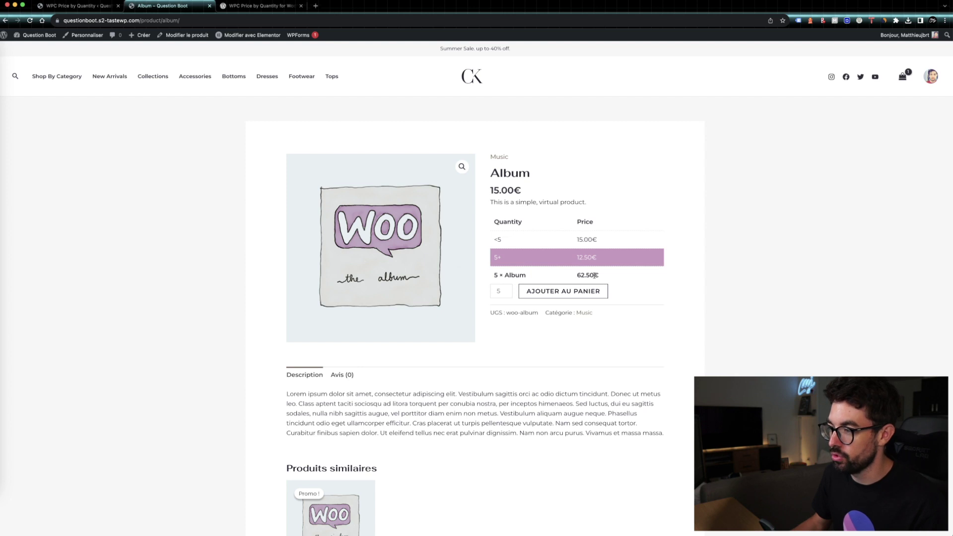
- Check the Album product page's total price for the under 5 and 5+ tiers by changing the quantity from 2 up to 5
drag(591, 275, 576, 275)
scroll(576, 276, down, 1)
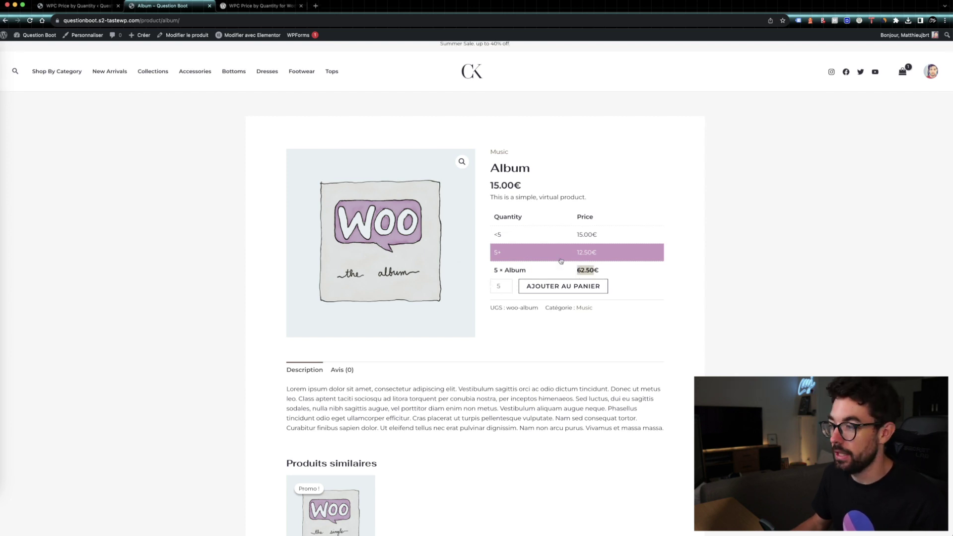
click(545, 236)
click(508, 285)
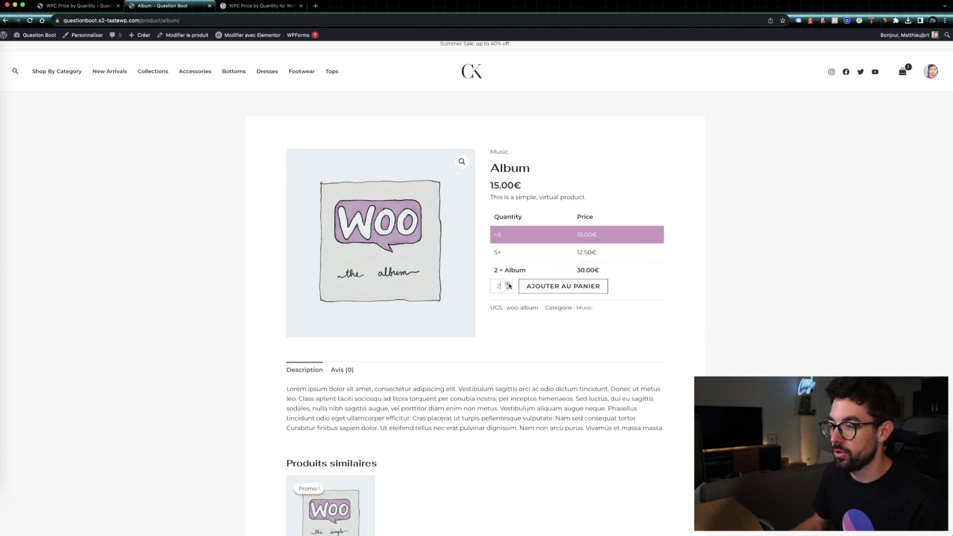
scroll(509, 285, down, 1)
click(508, 283)
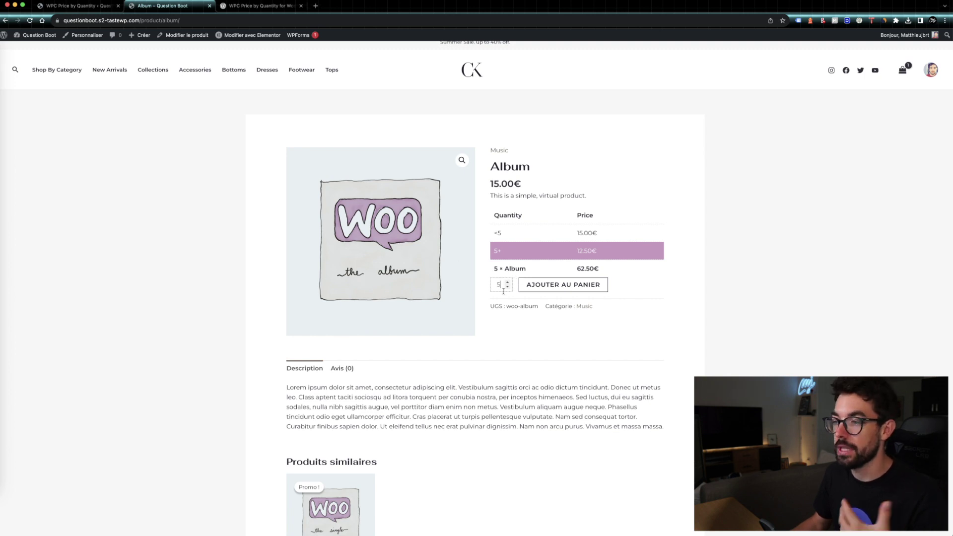
- Return to the WPC Price by Quantity settings and compare the Pricing method choices, keeping Volume pricing
click(89, 6)
click(198, 334)
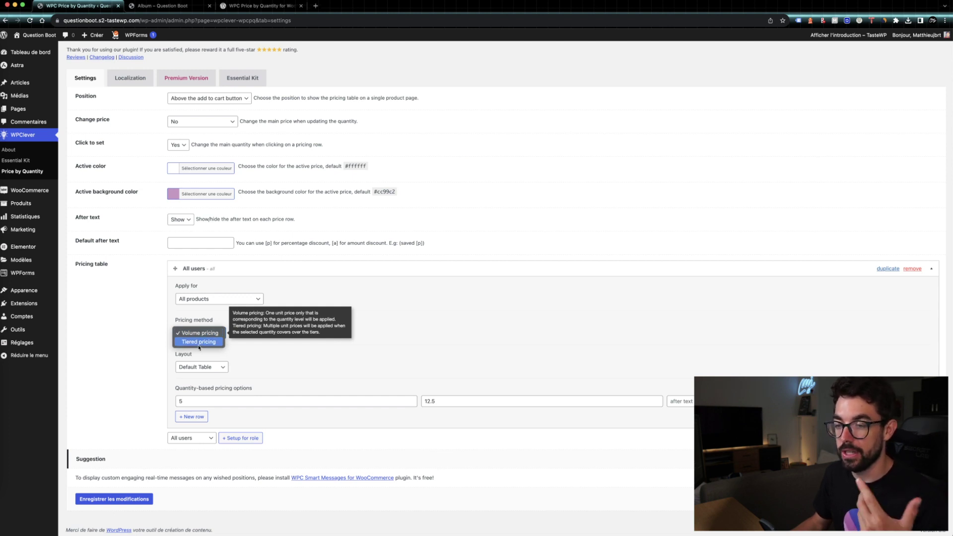
click(203, 334)
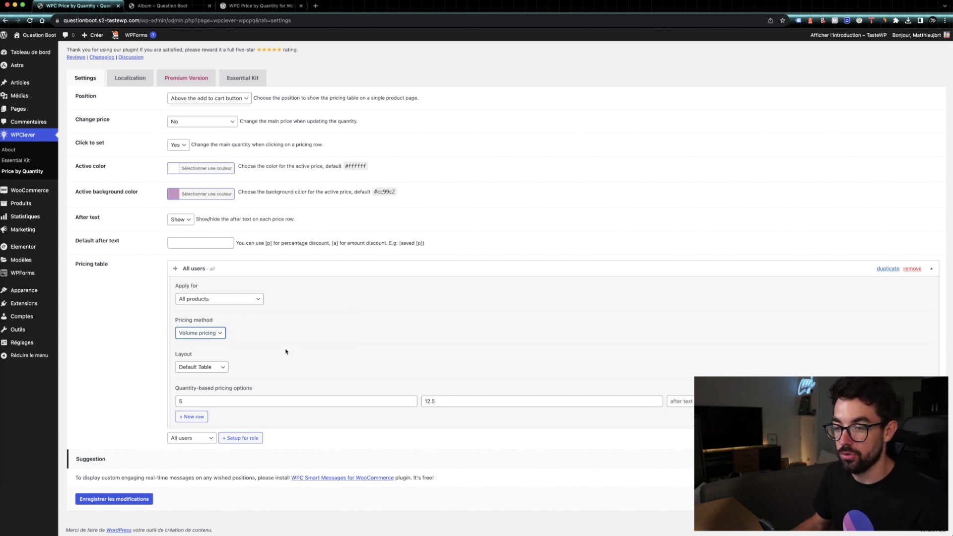
- Add a row with quantity 10 and price 10 to the All users pricing table, save, and check the 10+ tier on the Album page
click(195, 417)
click(198, 417)
text(1)
click(490, 413)
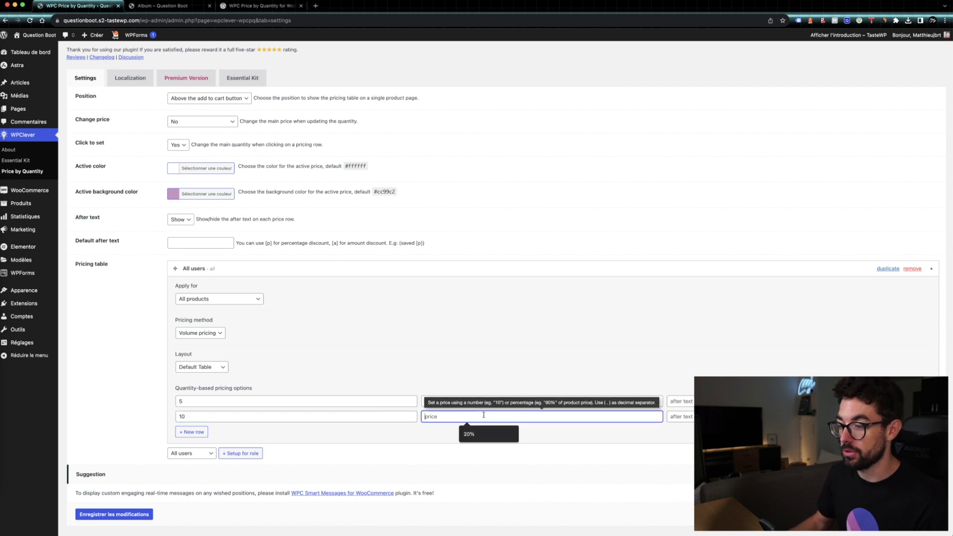
text(10)
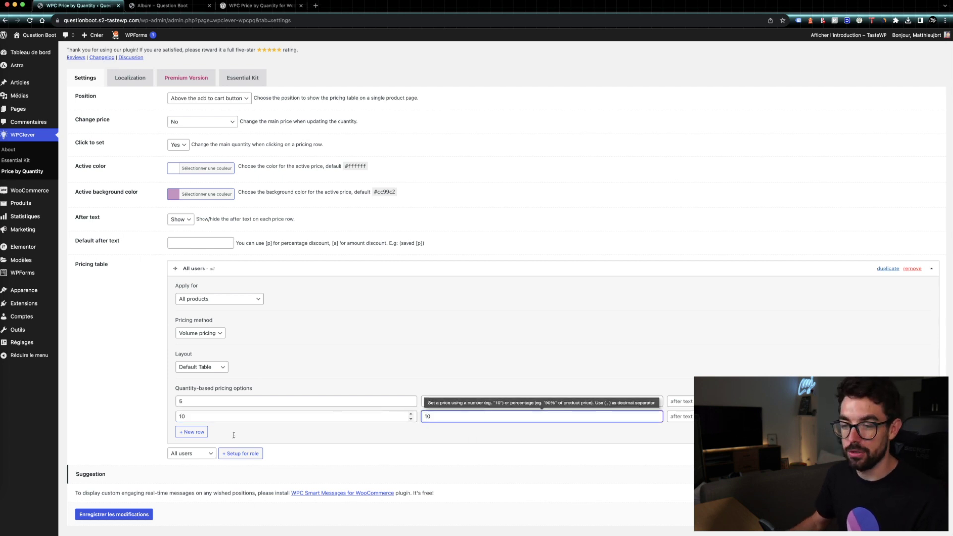
click(127, 515)
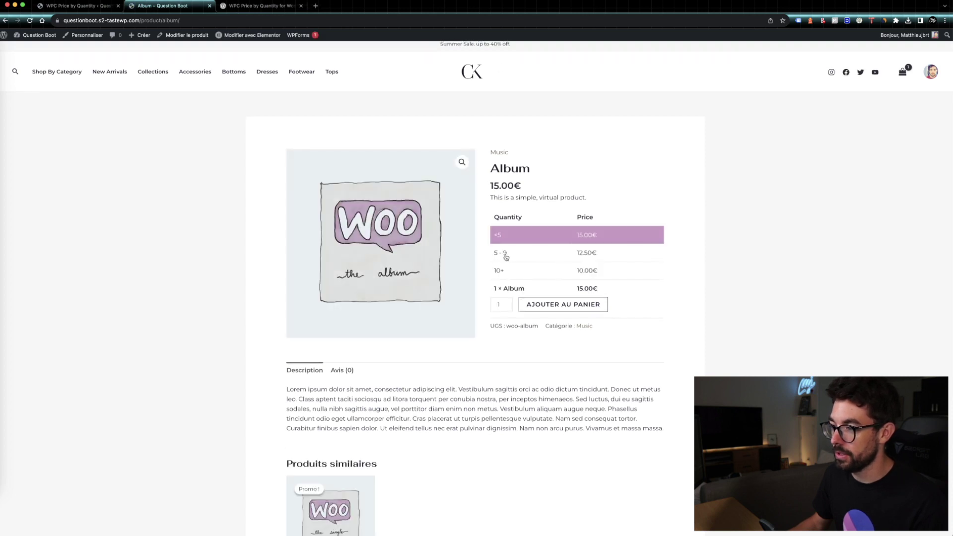
click(576, 279)
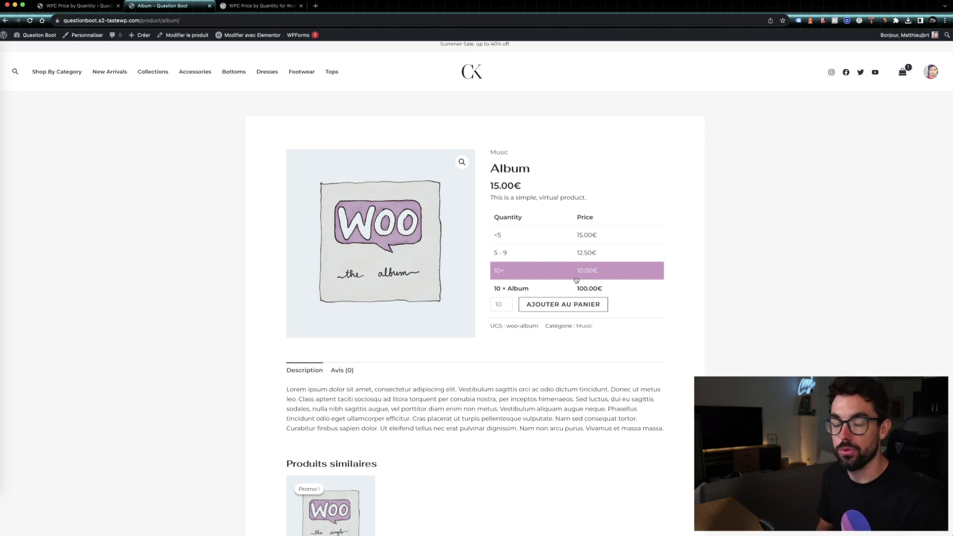
- Return to the plugin settings and examine the Apply for choices of the All users pricing table, keeping All products
key(ctrl+shift+Tab)
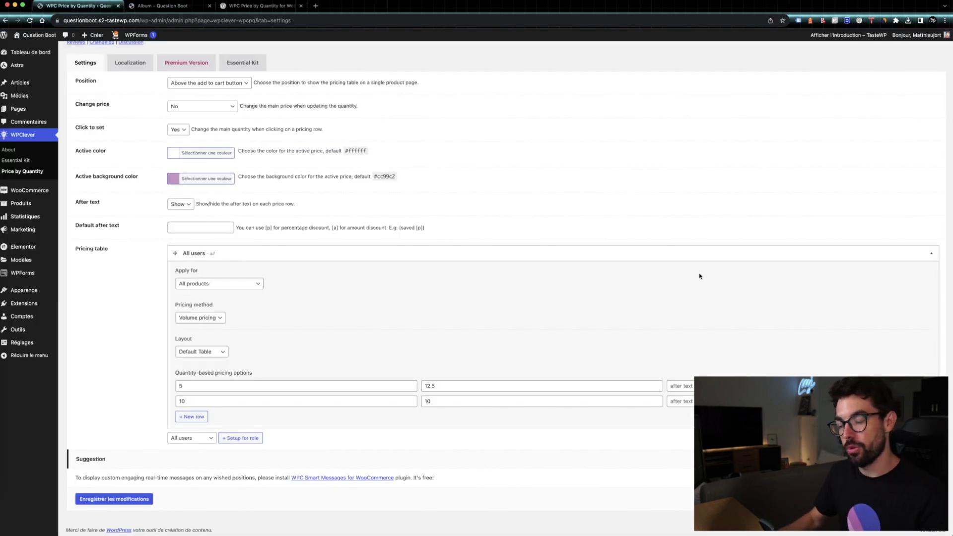
click(211, 286)
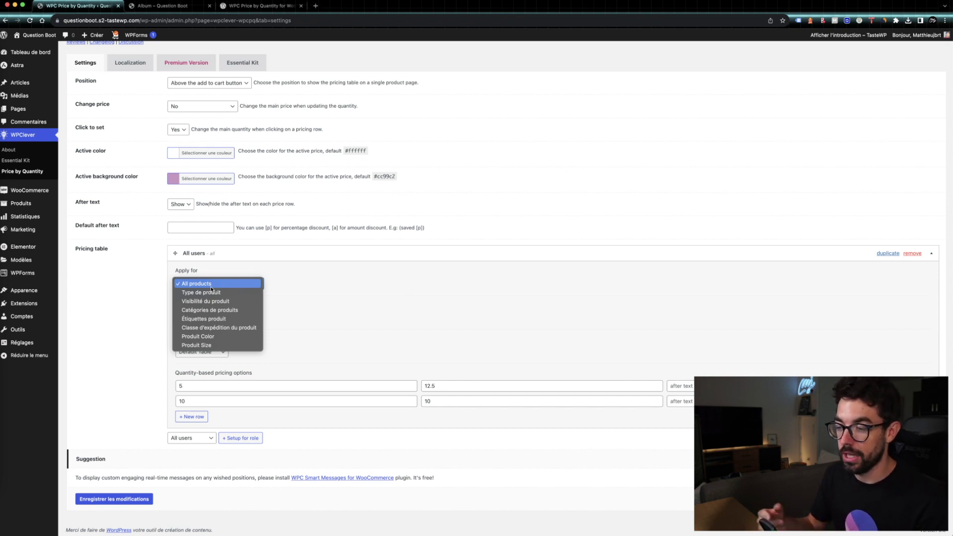
click(453, 369)
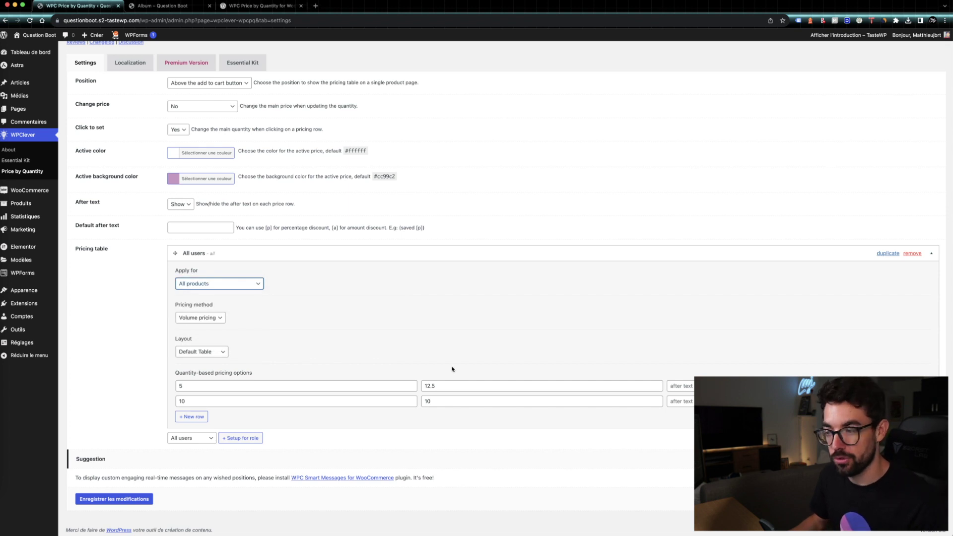
click(233, 282)
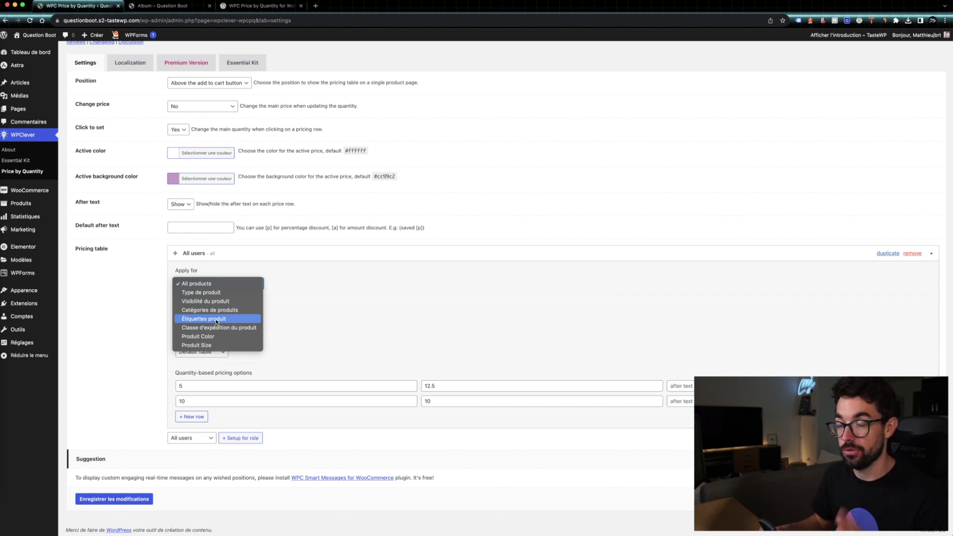
click(341, 321)
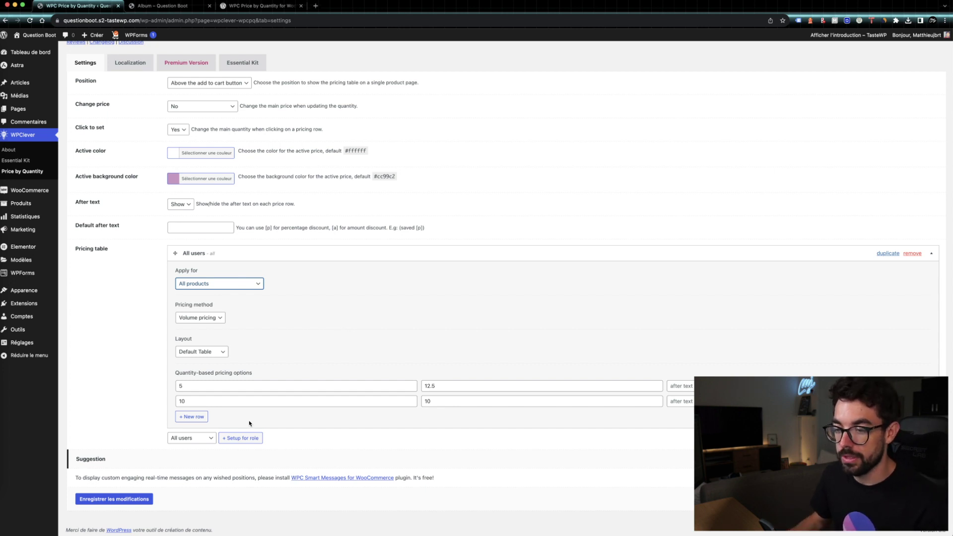
- Add a second All users pricing table and examine the available user roles and its Apply for choices
click(241, 438)
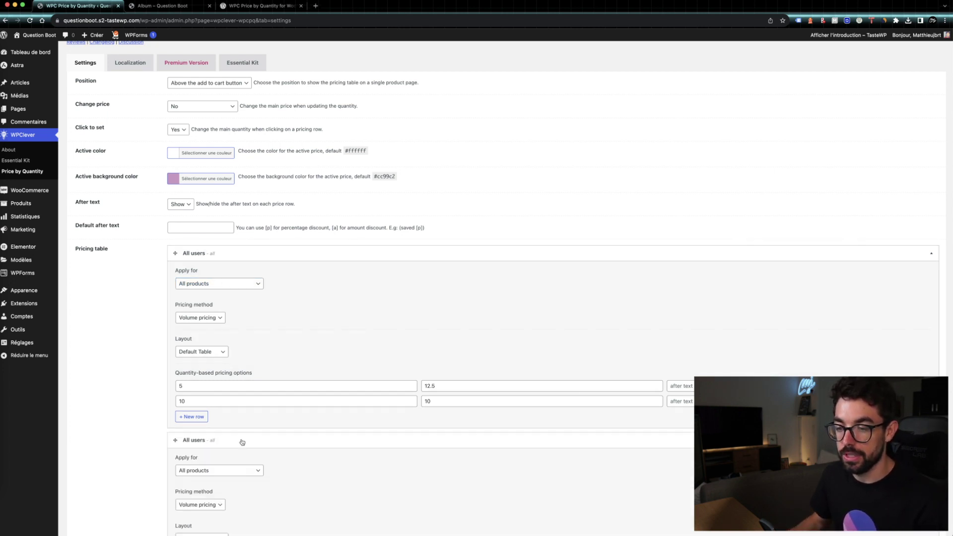
scroll(242, 442, down, 3)
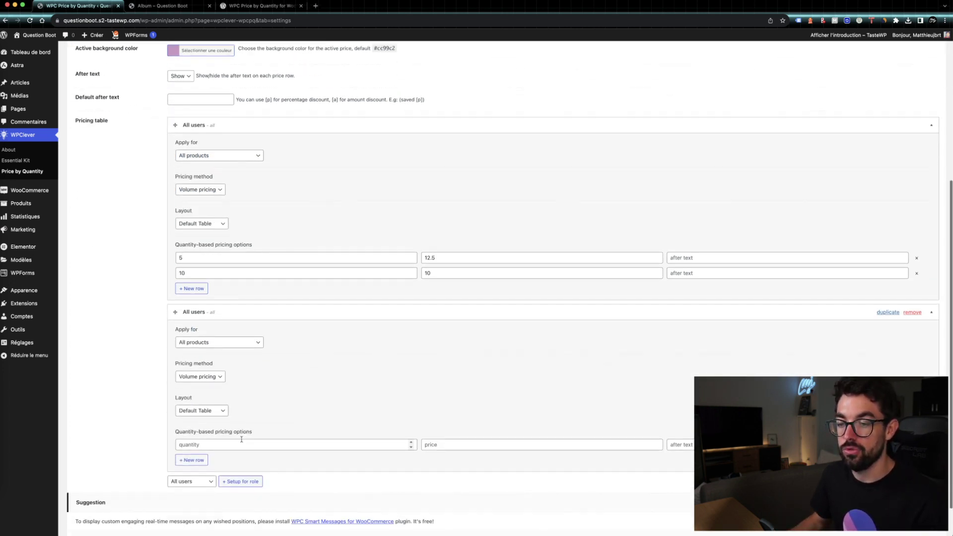
click(189, 481)
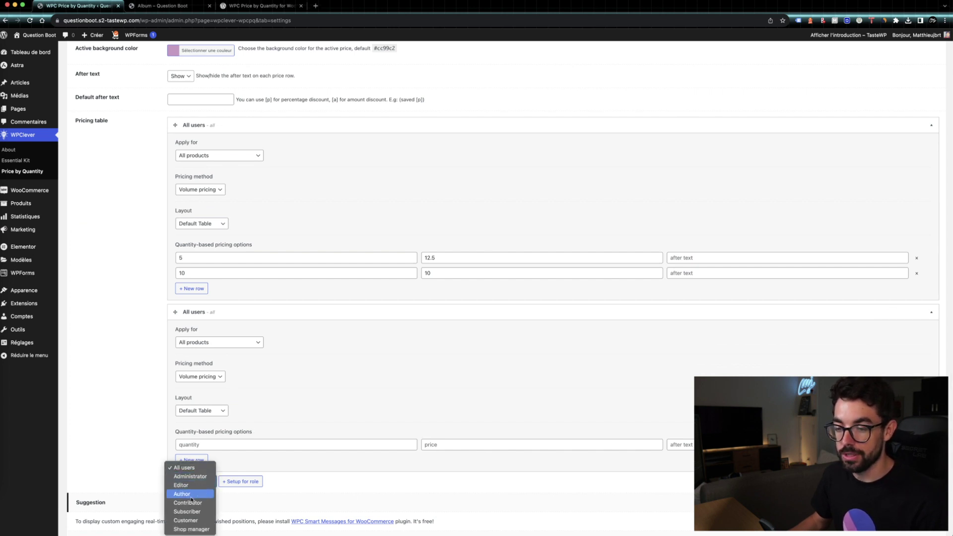
click(273, 495)
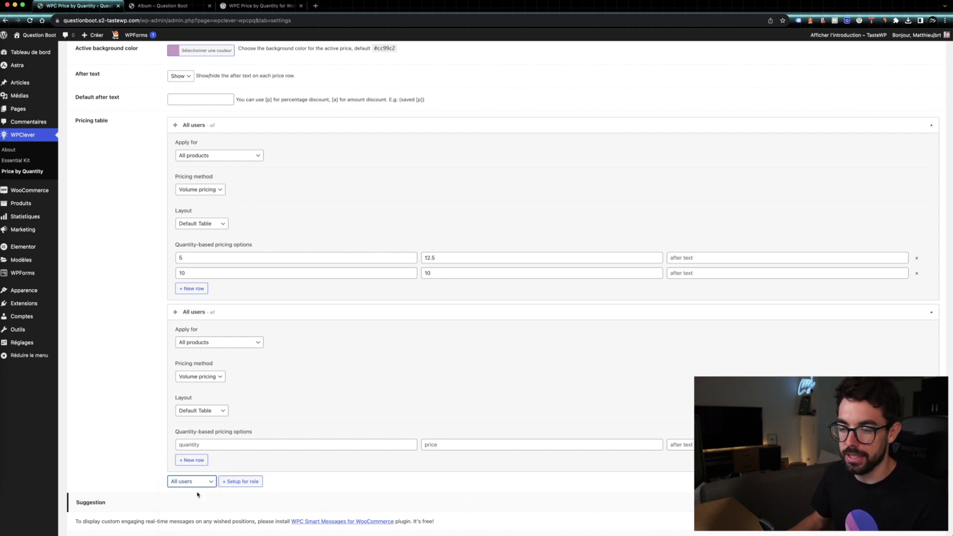
click(214, 342)
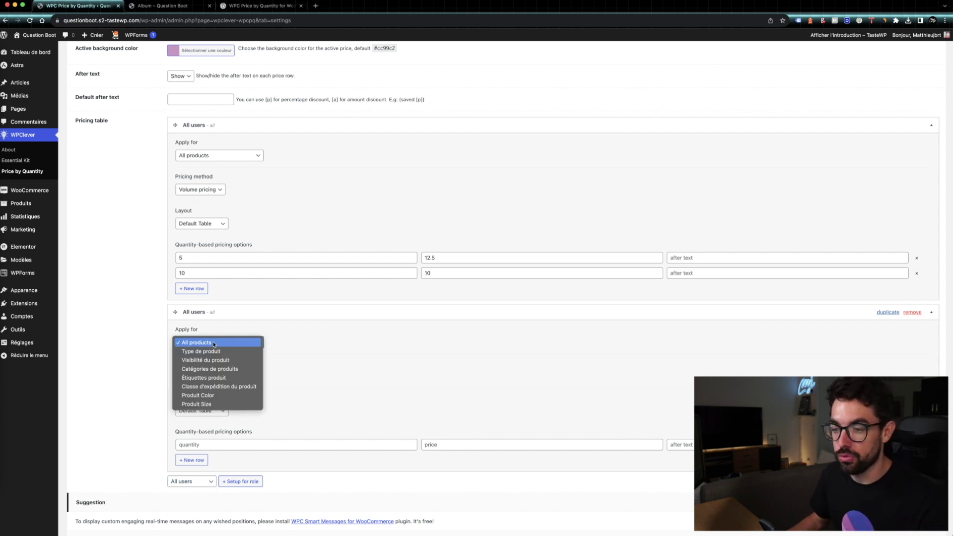
click(311, 378)
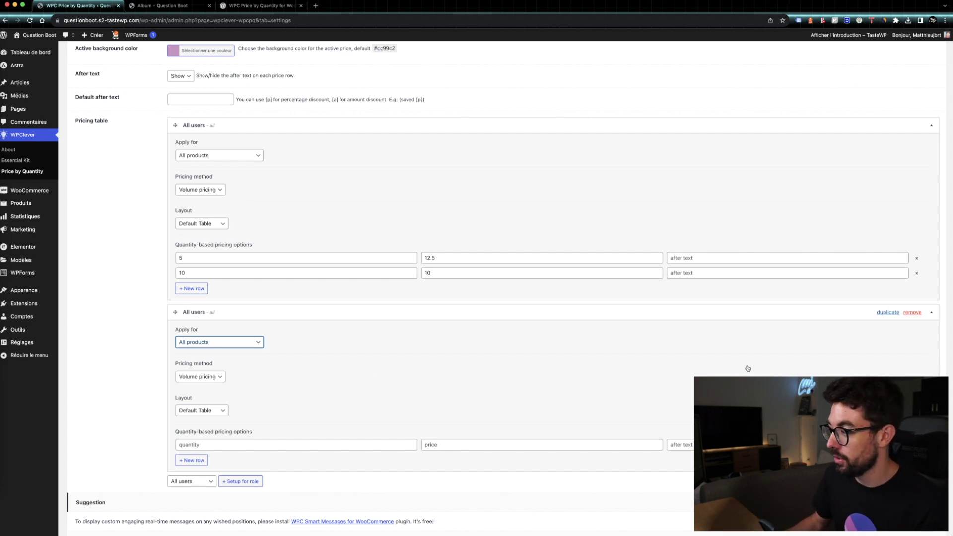
- Remove the second All users pricing table and save the settings
click(913, 313)
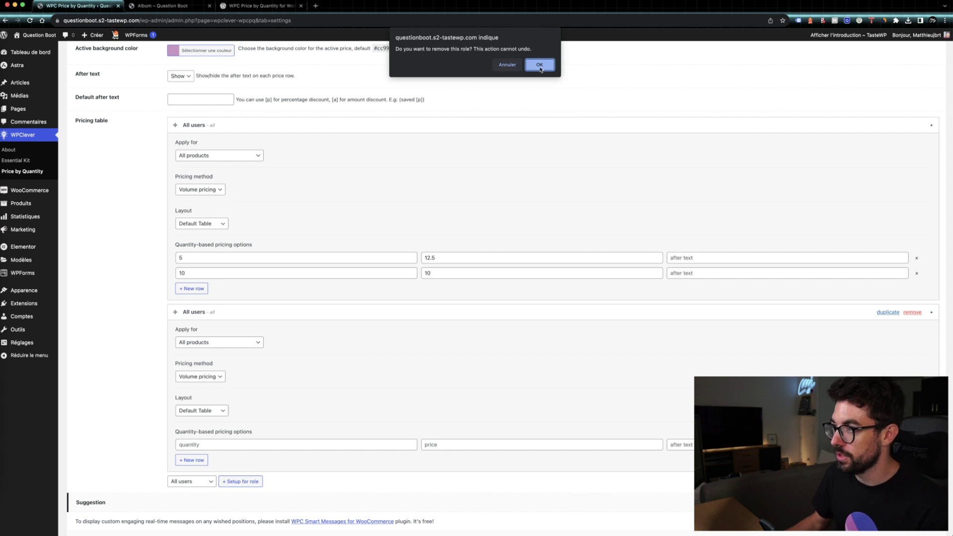
click(540, 65)
click(132, 498)
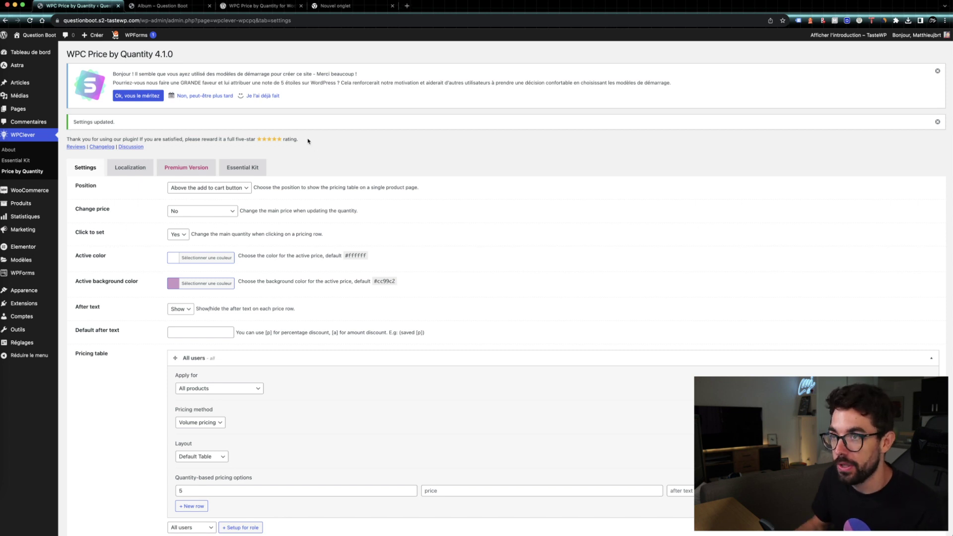
- Read the volume versus tiered pricing explanation and its example pricing table on the plugin's WordPress.org page
click(258, 6)
scroll(424, 195, up, 3)
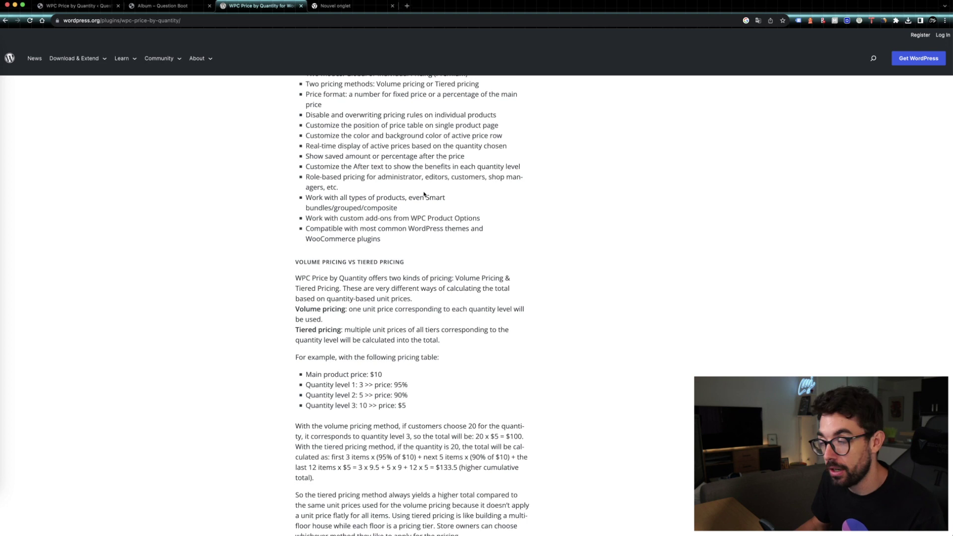
scroll(419, 193, down, 4)
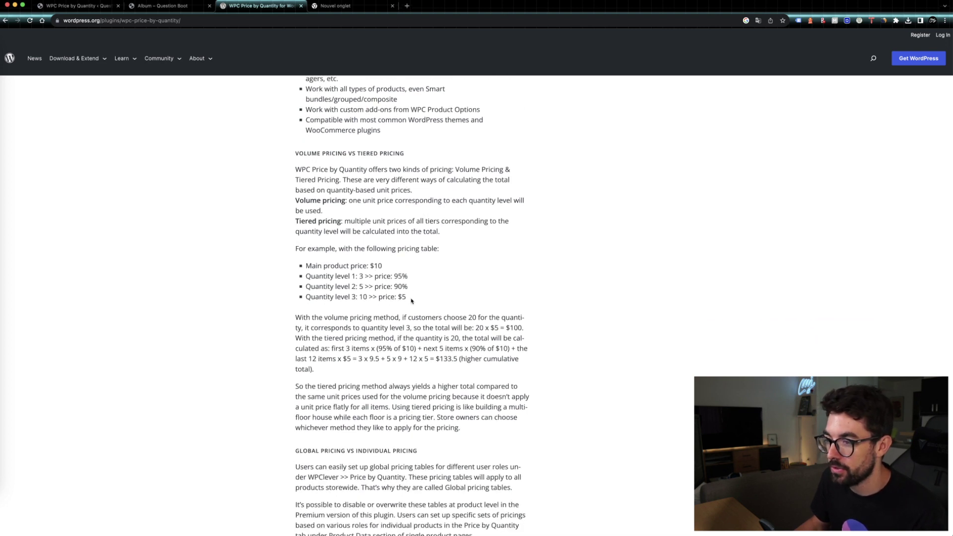
drag(410, 298, 291, 267)
click(490, 267)
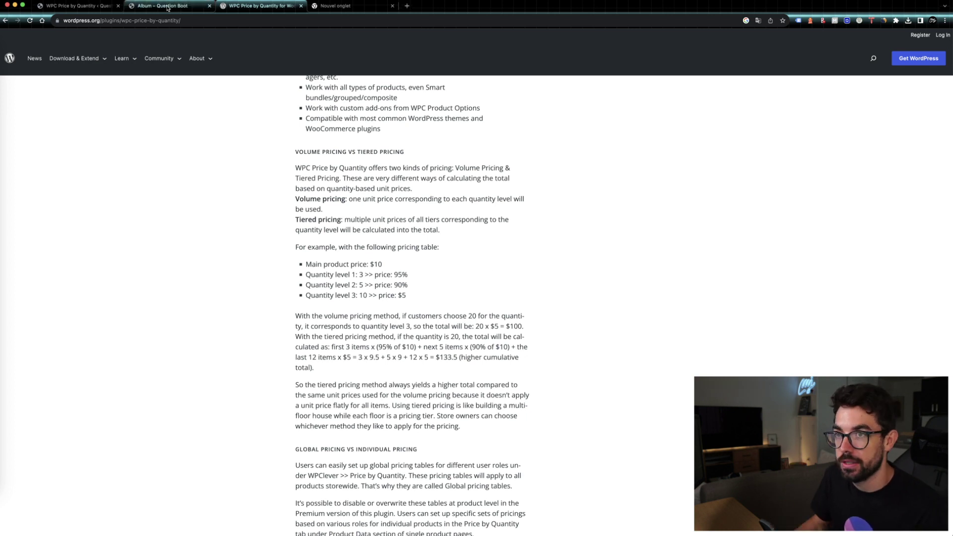
- Set the price to 90% in the All users row for quantity 5, save, and reload the Album product page to check it
click(168, 7)
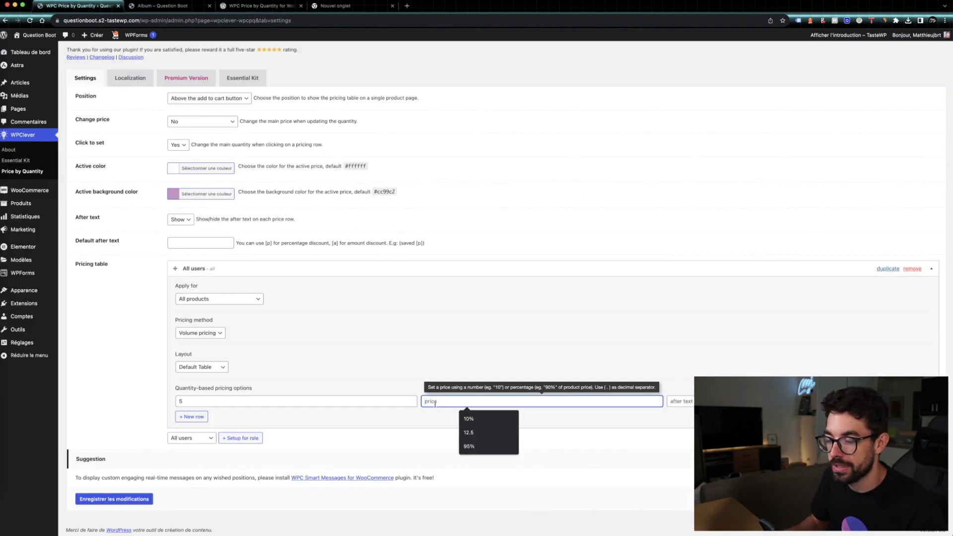
click(421, 422)
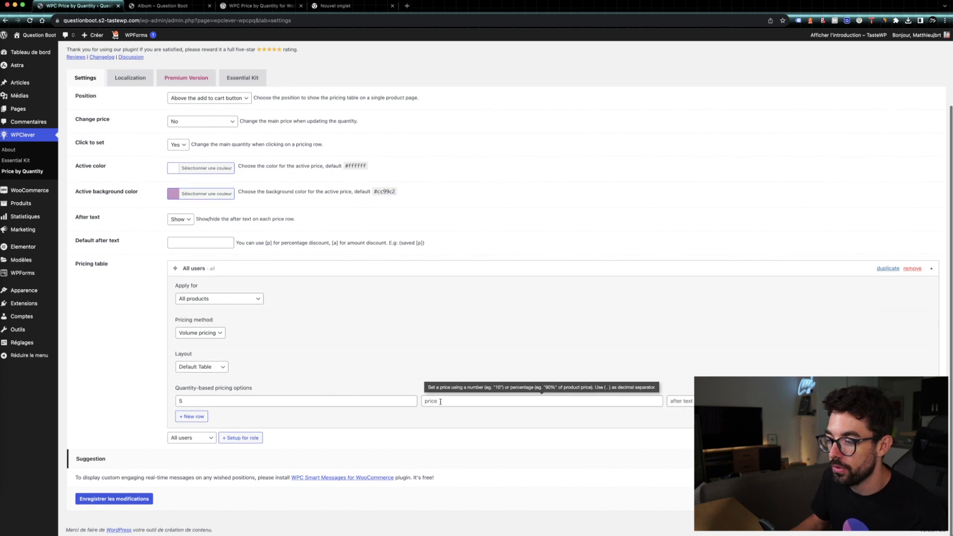
scroll(441, 403, up, 1)
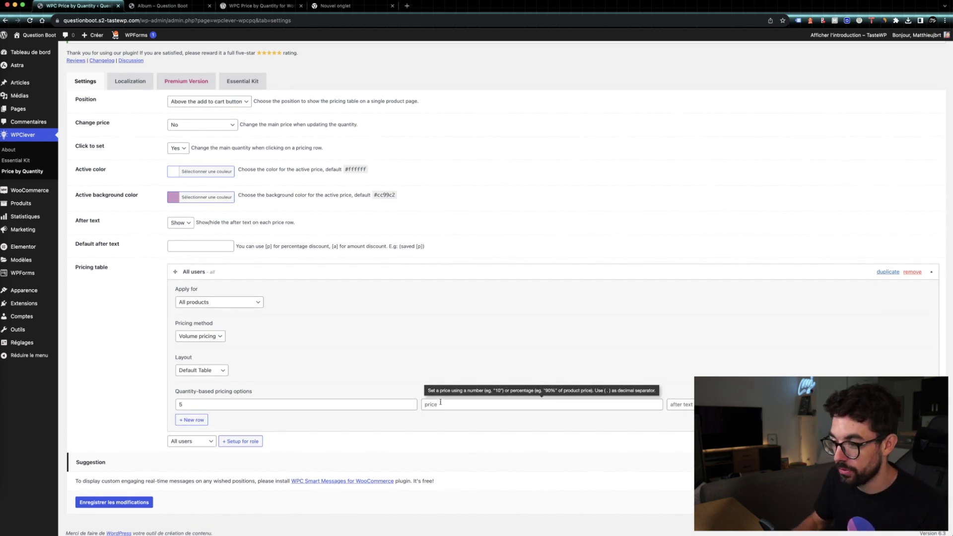
click(440, 403)
text(90%)
click(114, 503)
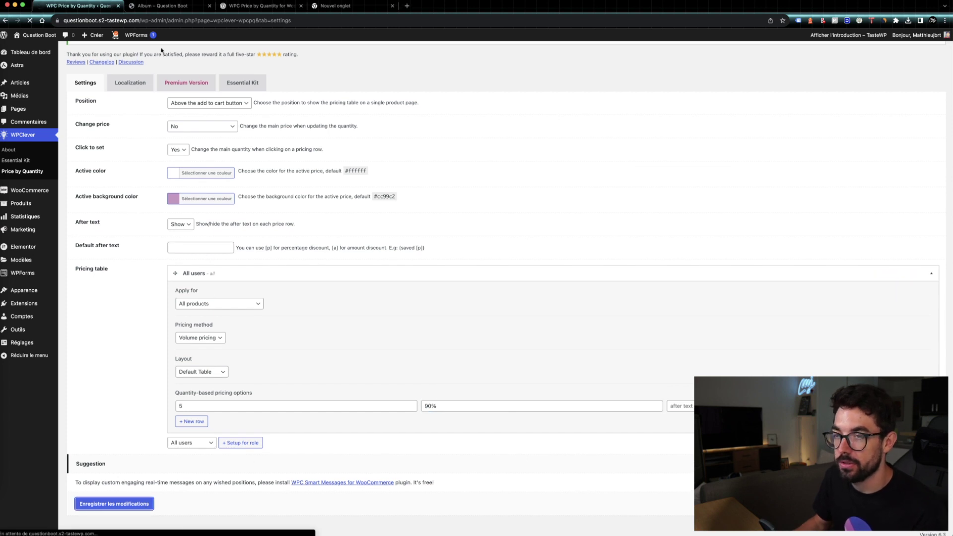
click(163, 6)
key(super+r)
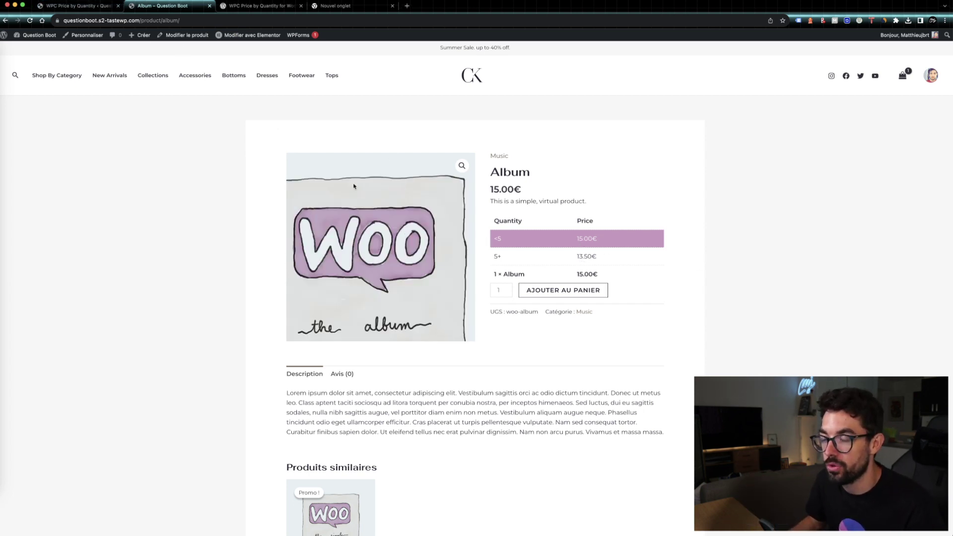
- Set the price to 10% in the All users row for quantity 5 and save the settings
click(75, 7)
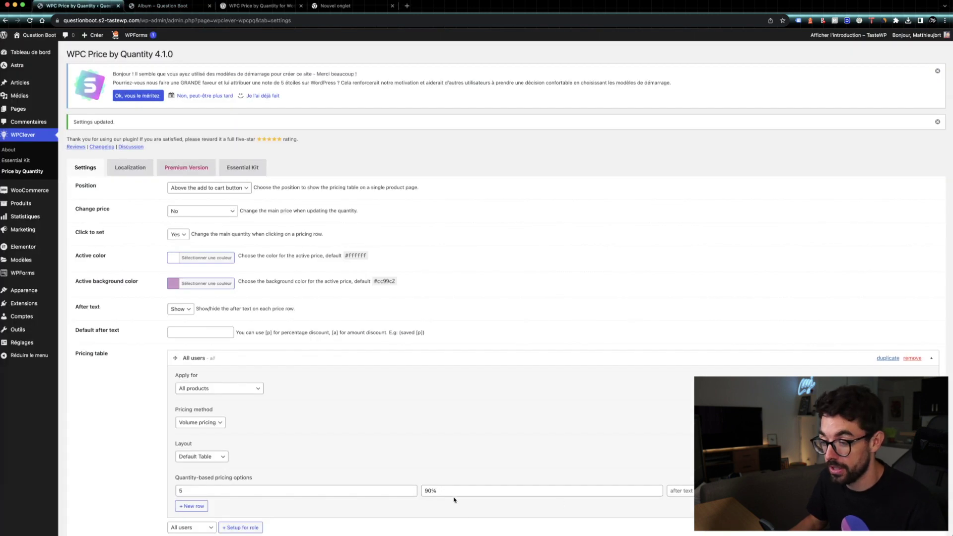
drag(453, 492, 411, 492)
key(BackSpace)
text(80)
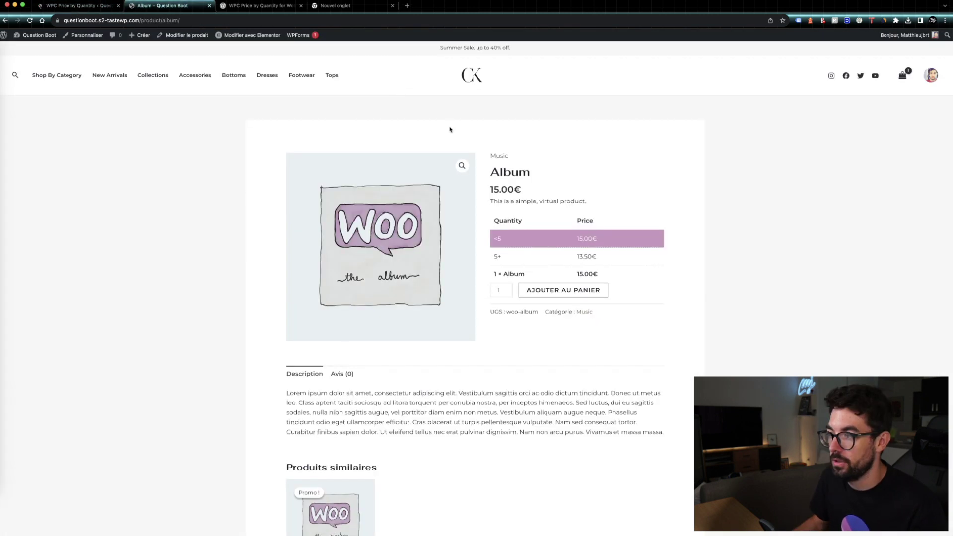
- Reload the Album product page, select the 5+ tier to check its price, and return to the plugin settings
key(super+r)
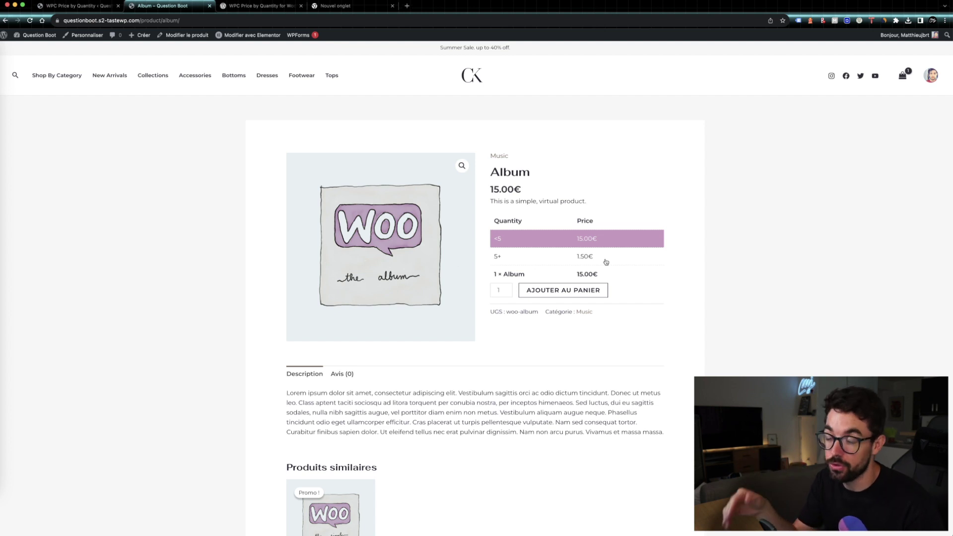
click(601, 262)
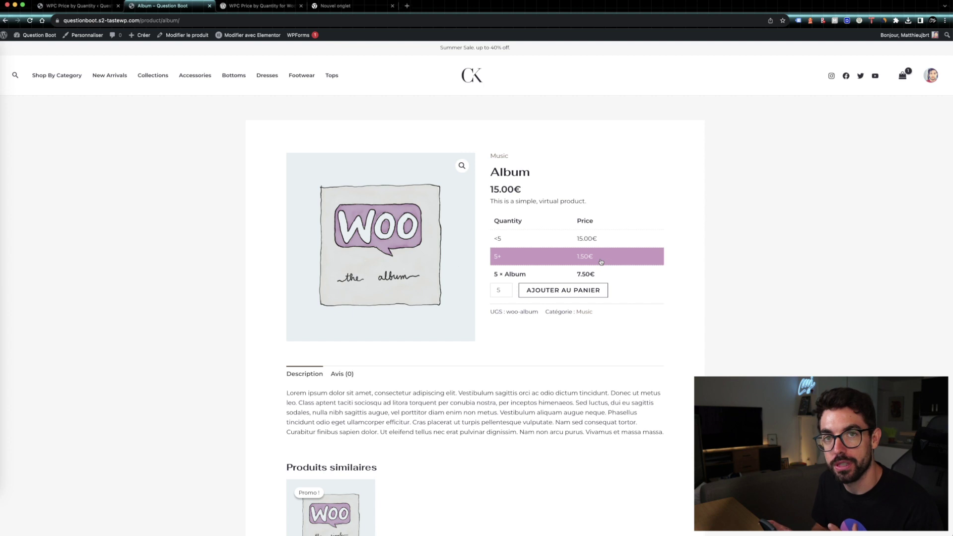
key(ctrl+shift+Tab)
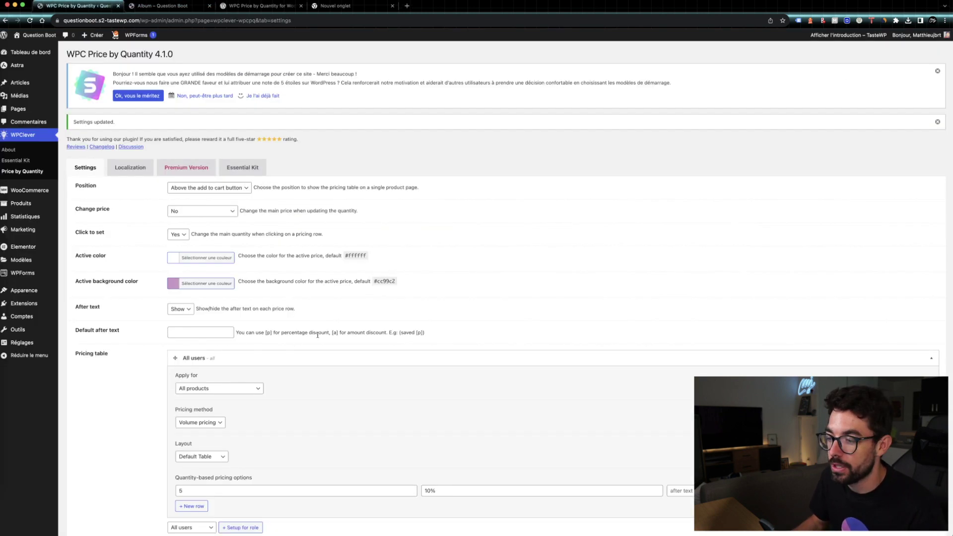
- Add two rows to the All users quantity-based pricing options, with quantities 10 and 15
scroll(199, 432, down, 3)
click(193, 432)
click(193, 432)
click(201, 417)
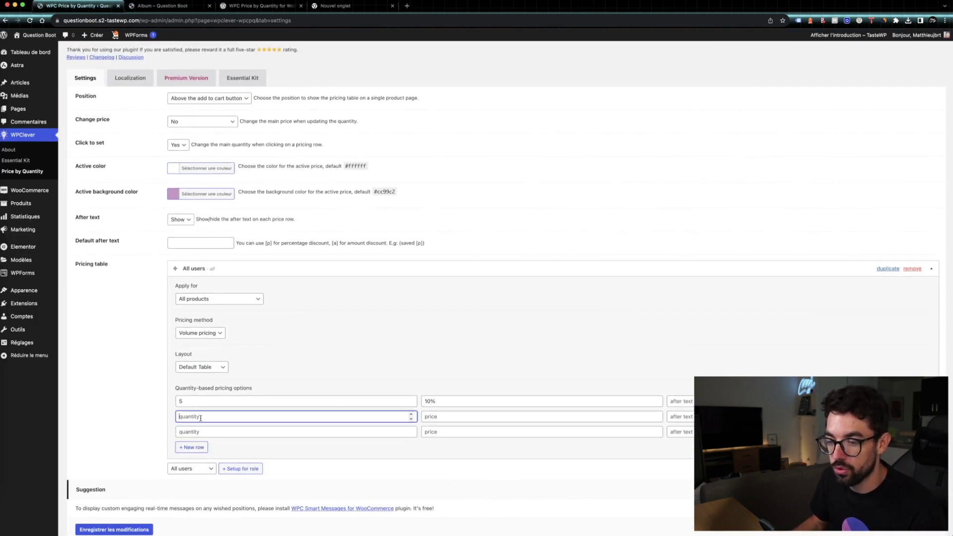
click(209, 432)
text(15)
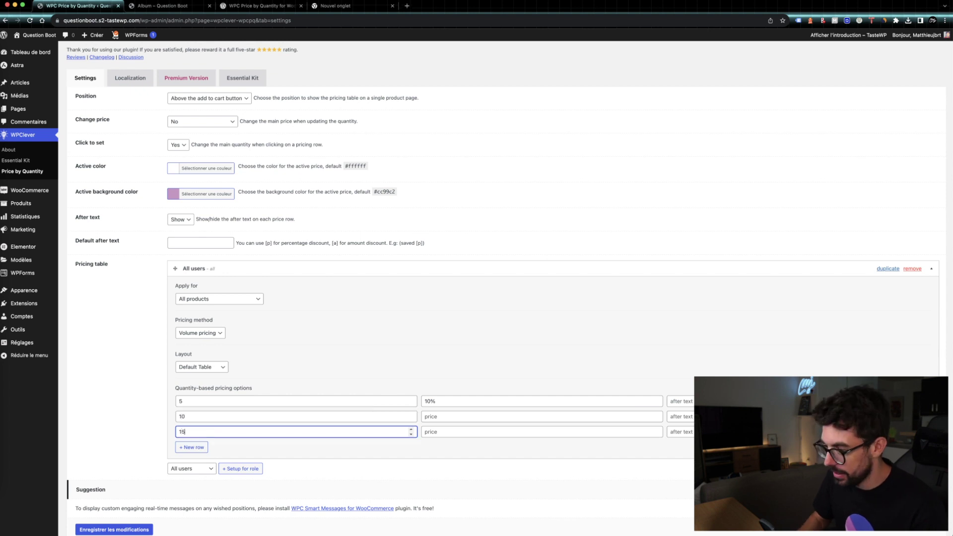
- Set the prices to 90% for quantity 5, 80% for 10 and 70% for 15, and save the settings
click(425, 401)
text(9)
click(425, 417)
text(80%)
click(426, 432)
text(70)
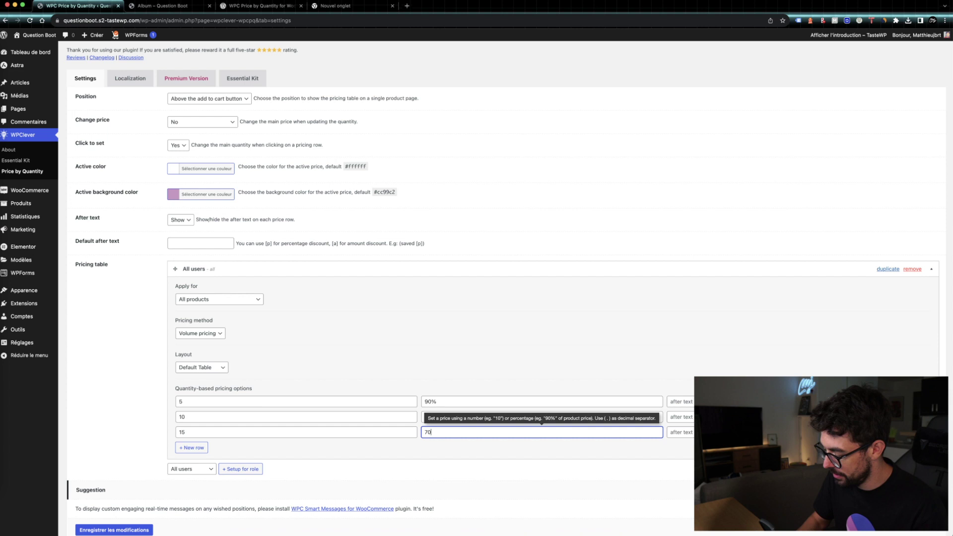
click(128, 530)
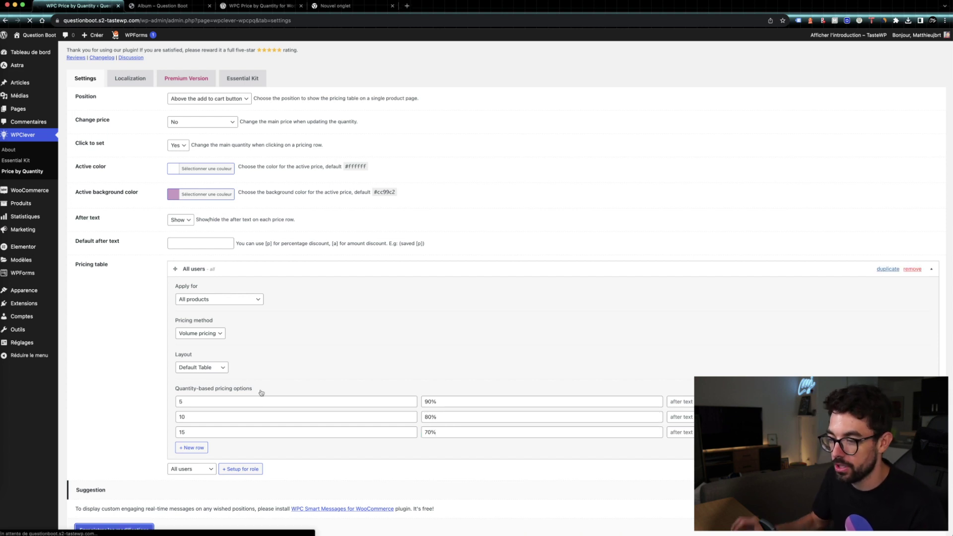
scroll(260, 391, down, 2)
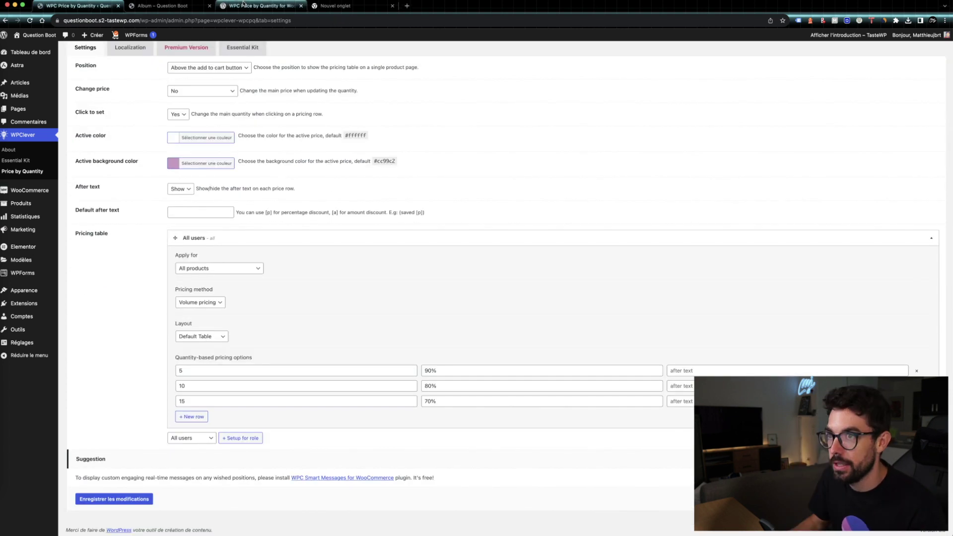
- Reload the Album product page and select the 5 - 9, 10 - 14 and 15+ tiers in turn to check their prices
click(163, 5)
key(super+r)
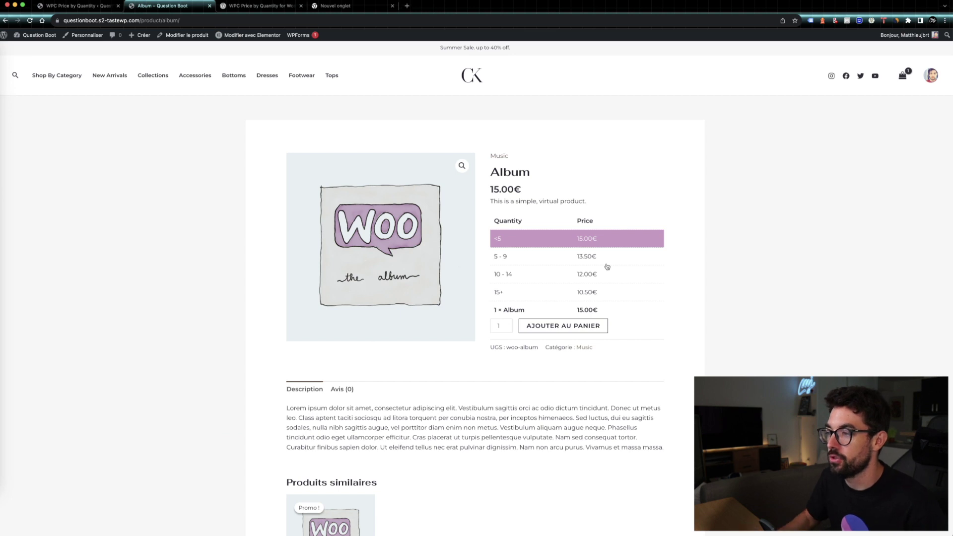
click(575, 255)
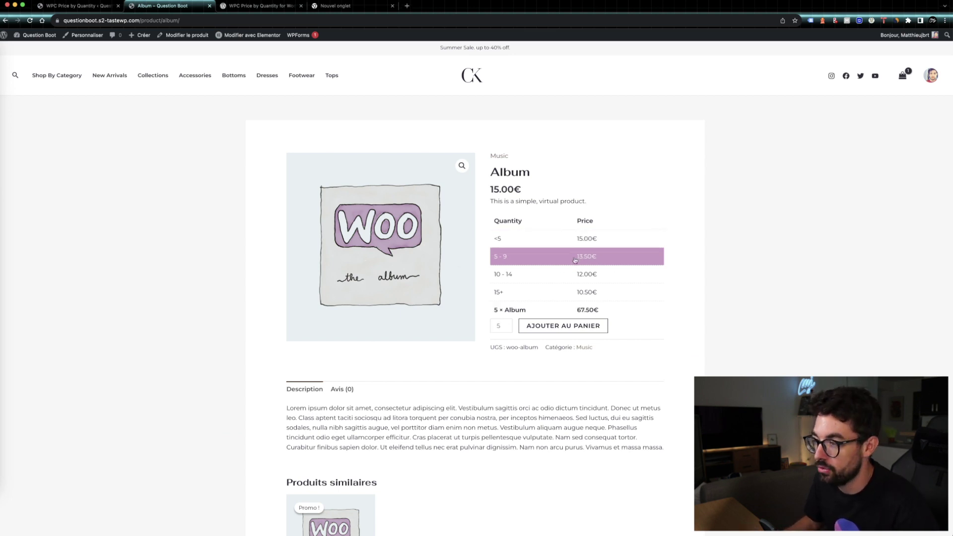
click(533, 275)
click(536, 296)
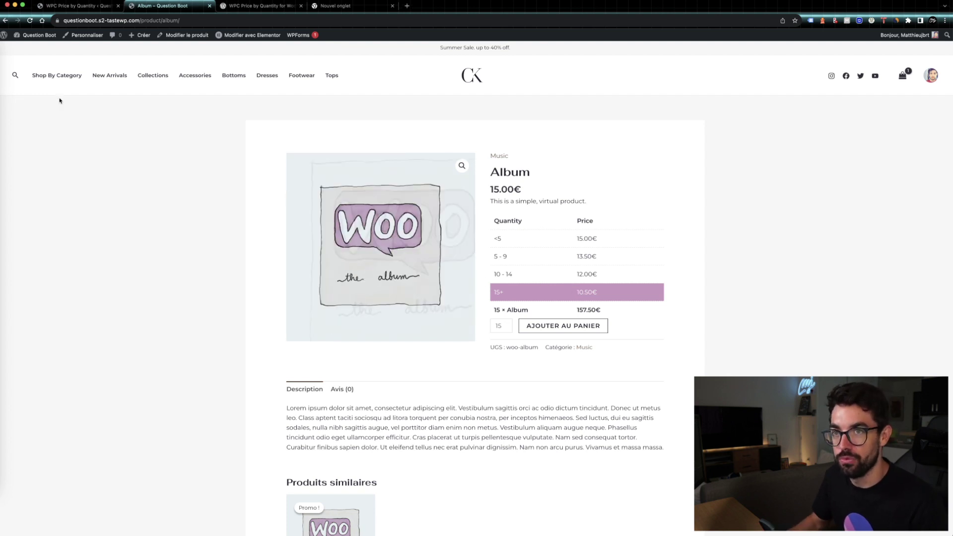
- Return to the plugin settings, change the All users pricing table layout to Quick Buy Table, and save
click(75, 6)
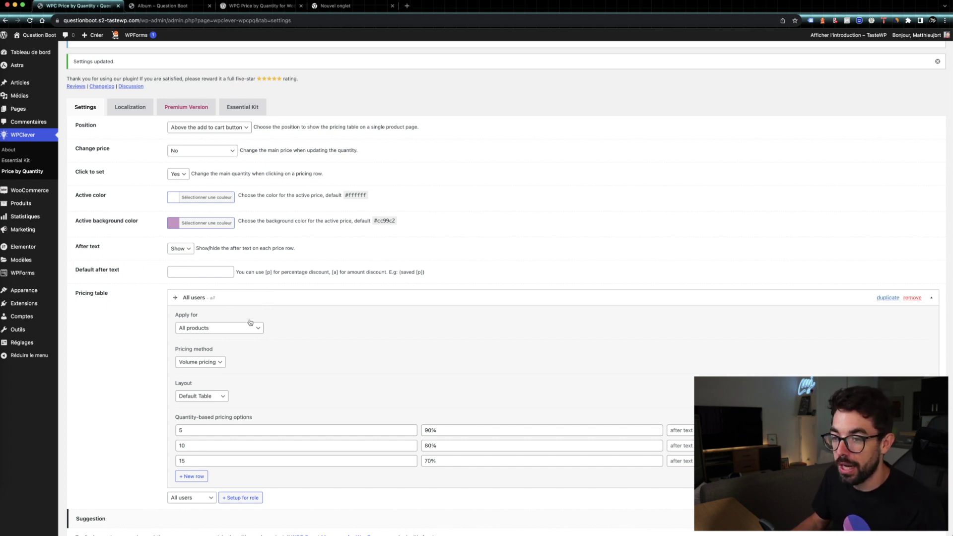
click(672, 430)
click(682, 448)
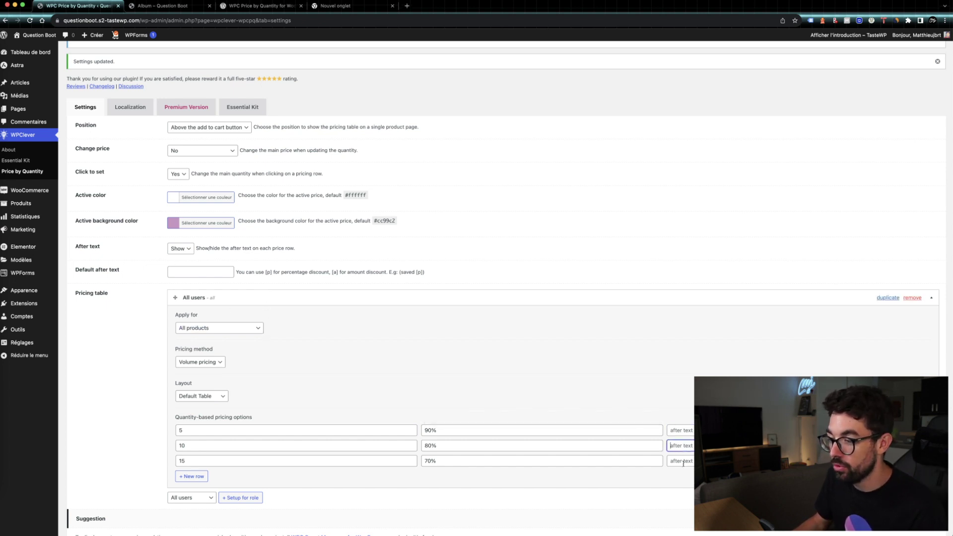
click(197, 396)
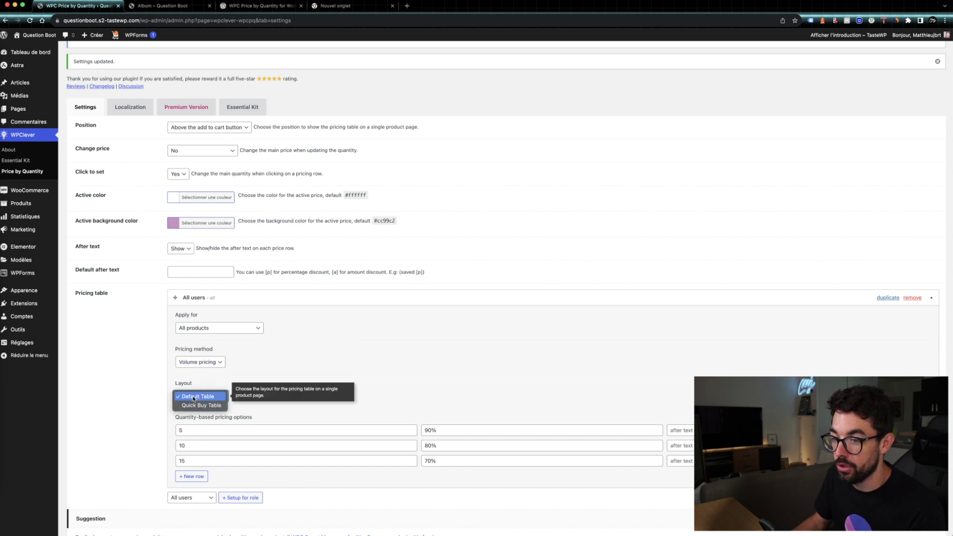
click(195, 405)
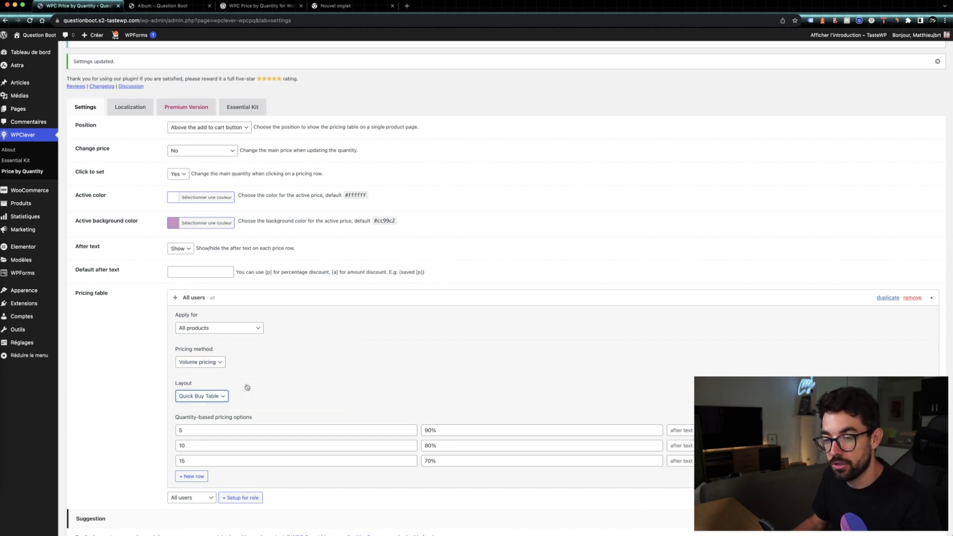
scroll(247, 387, down, 3)
click(177, 49)
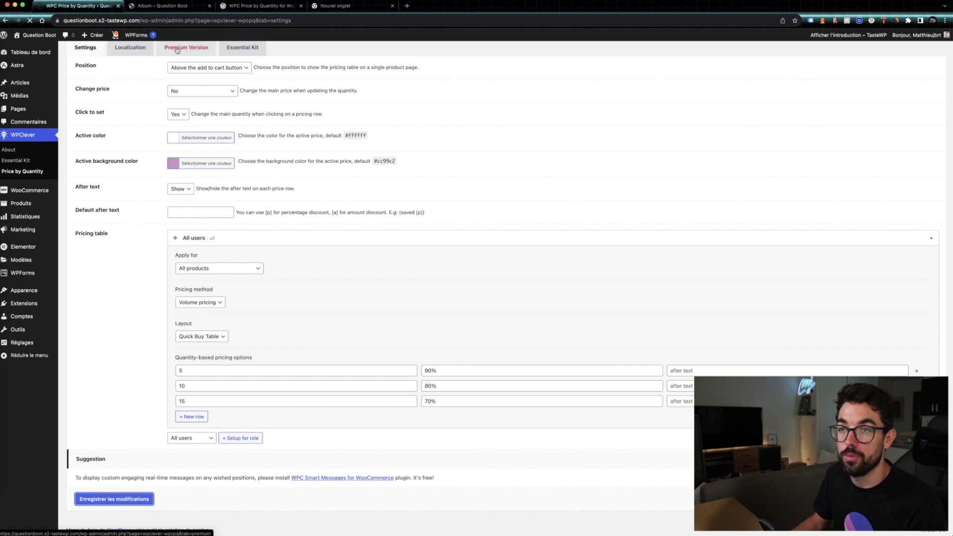
- Reload the Album product page to check the Quick Buy Table layout, and return to the plugin settings
click(159, 5)
key(super+r)
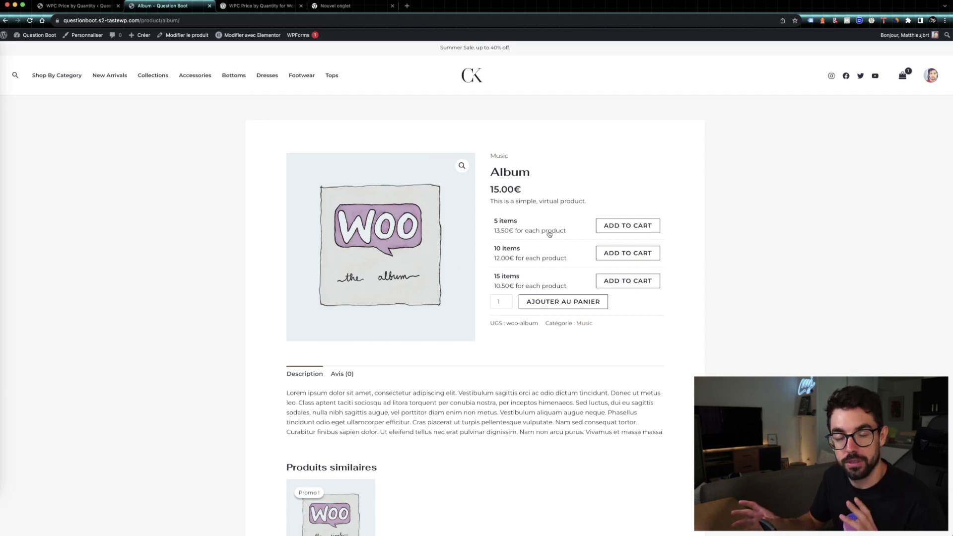
click(77, 7)
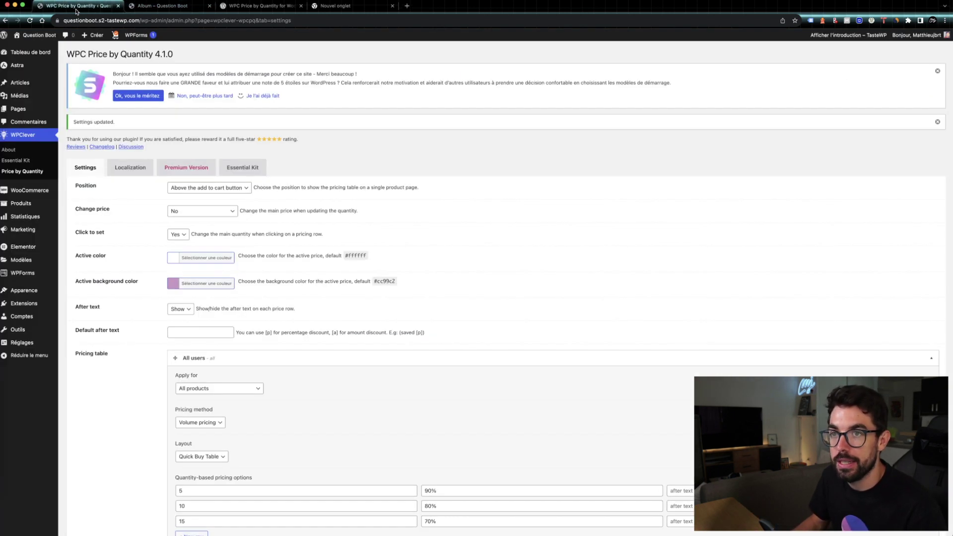
- Open the plugin's localization settings and enter %s as the Quick Buy Table's plural item quantity text
click(128, 168)
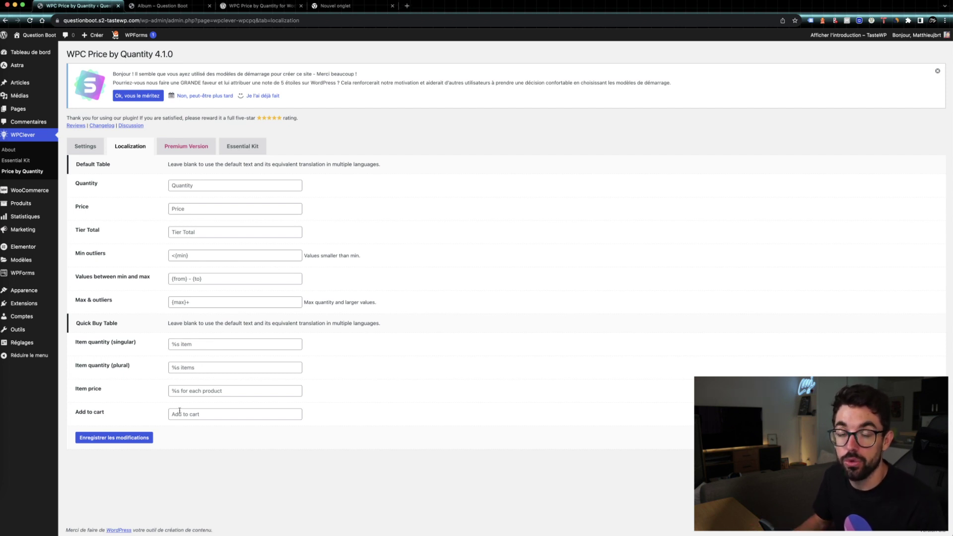
click(197, 392)
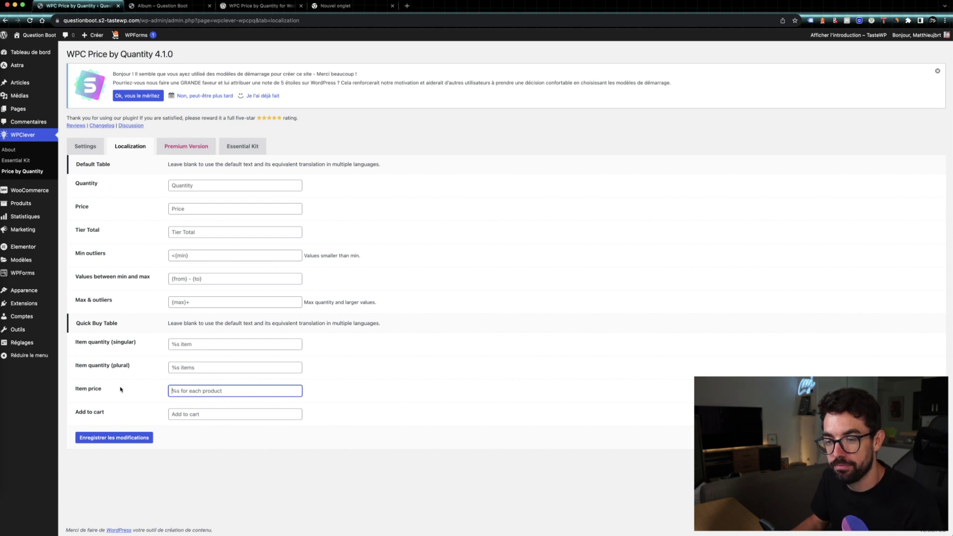
click(217, 370)
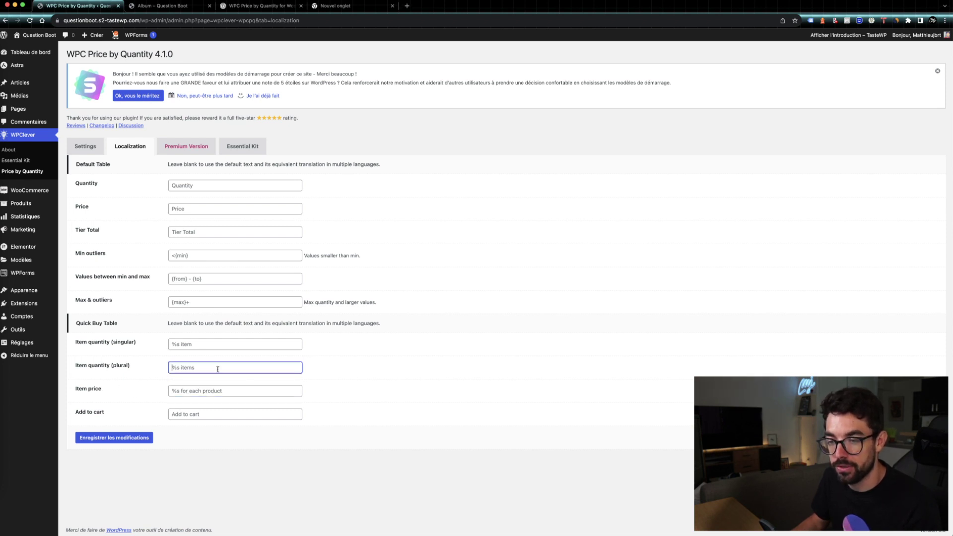
text(%s)
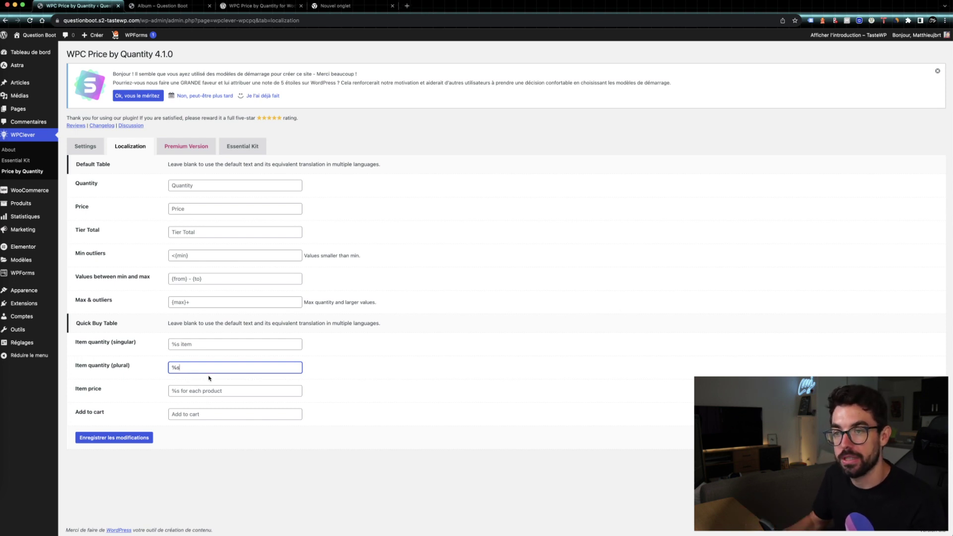
- Review the Premium Version features and browse the Essential Kit plugin list, then switch back to the Album product page
click(168, 146)
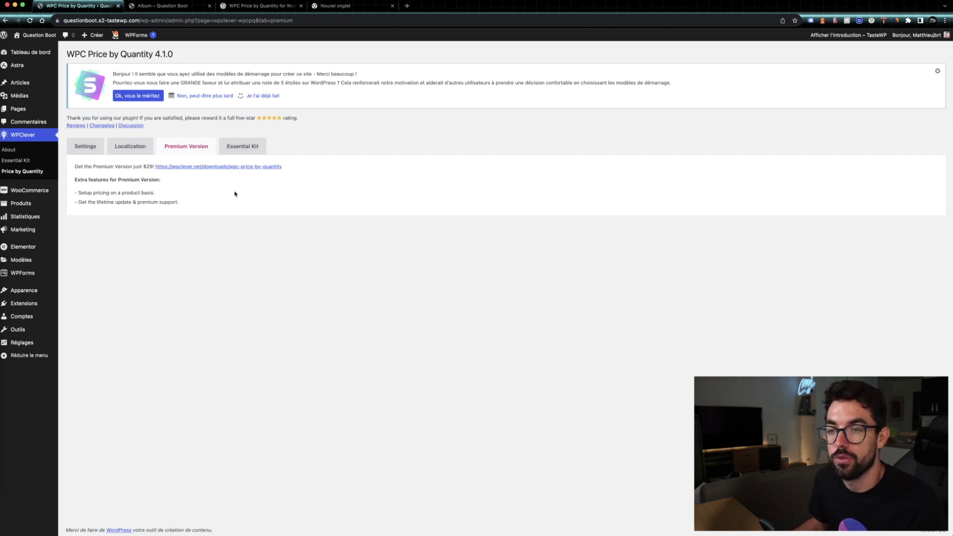
click(242, 146)
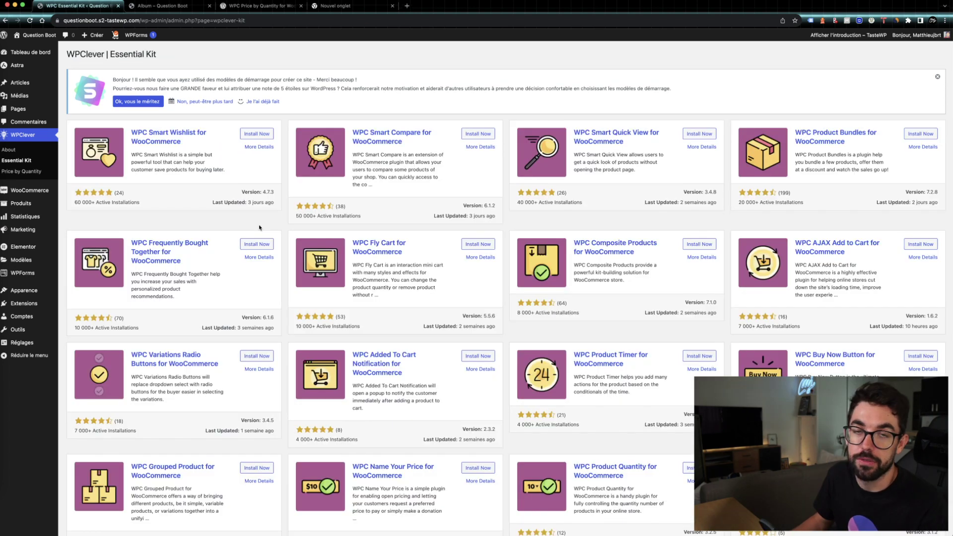
scroll(370, 263, down, 20)
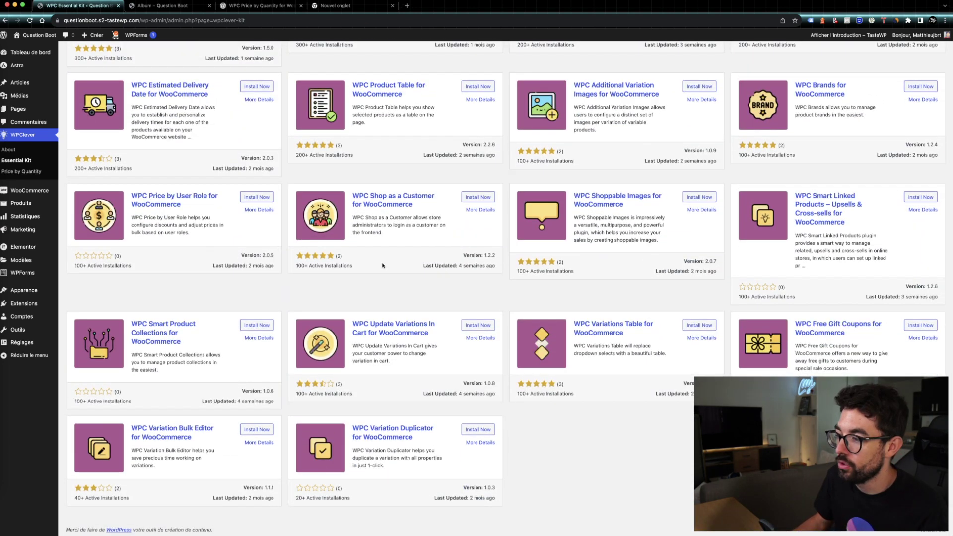
scroll(382, 266, up, 20)
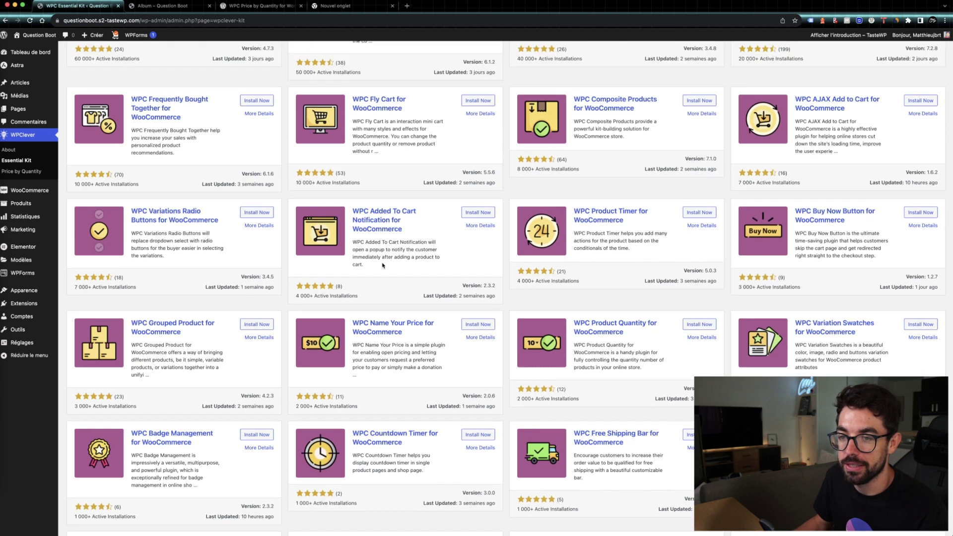
scroll(383, 266, down, 1)
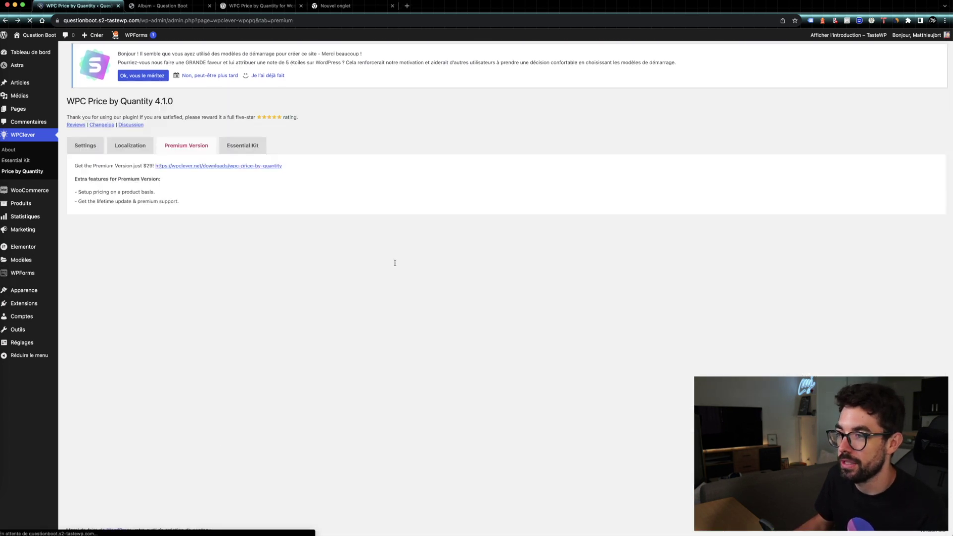
click(158, 5)
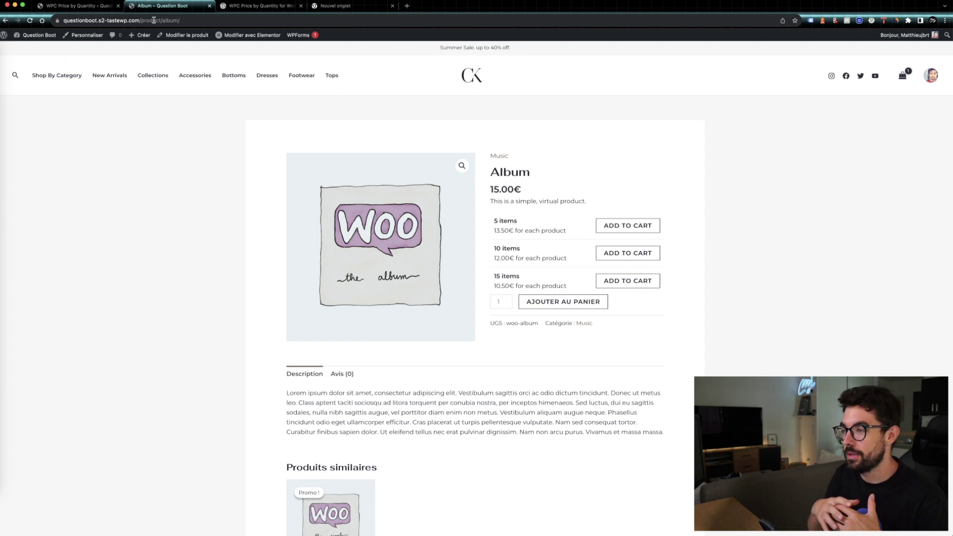